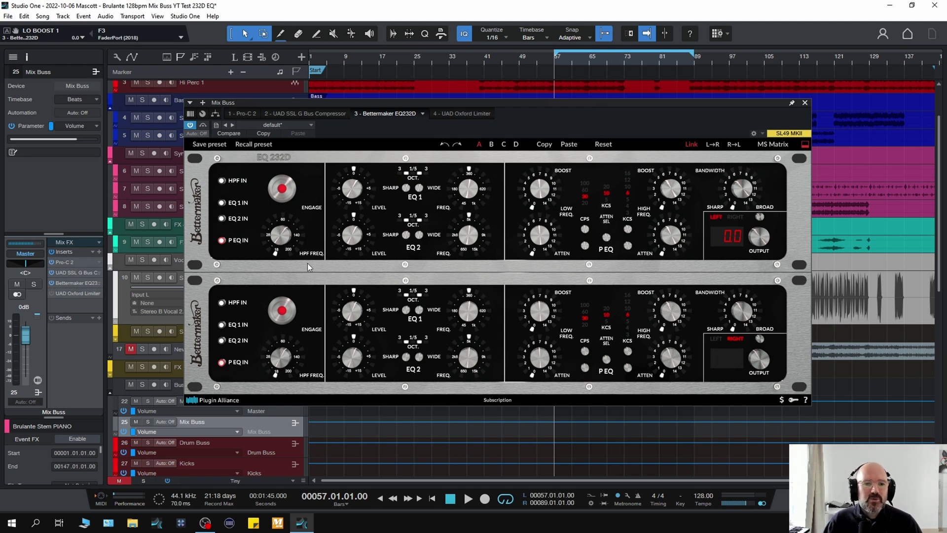
- Collapse the EQ 232D to a single channel unit and restore the view of both channels
mouse_move(302, 251)
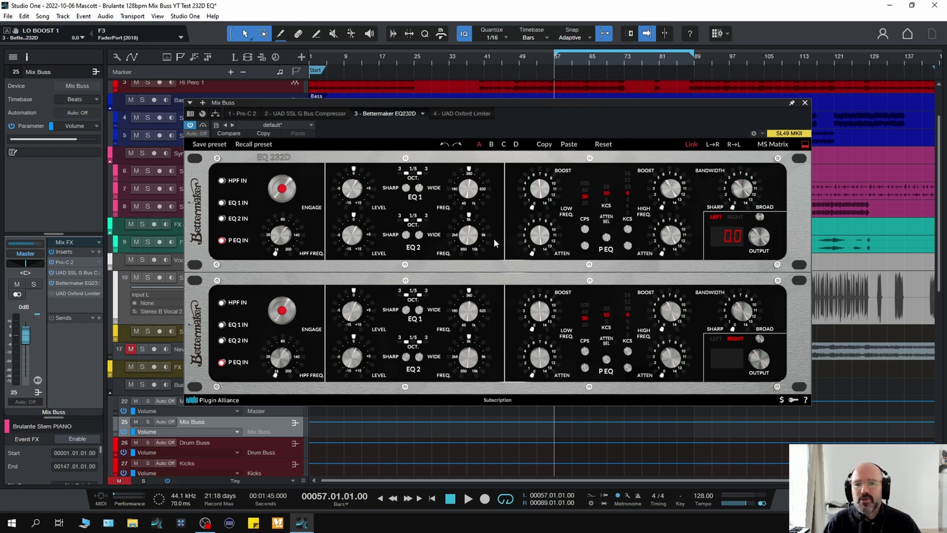
left_click(805, 145)
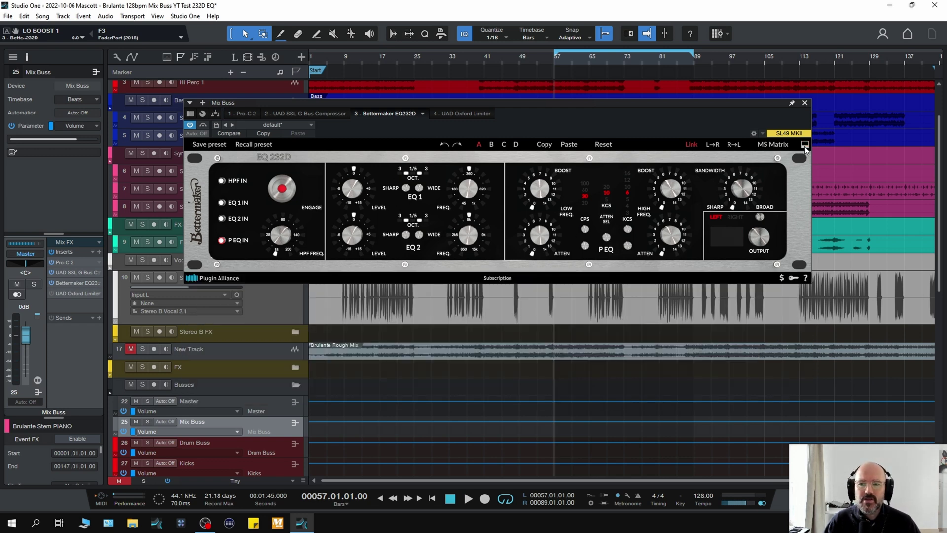
left_click(804, 145)
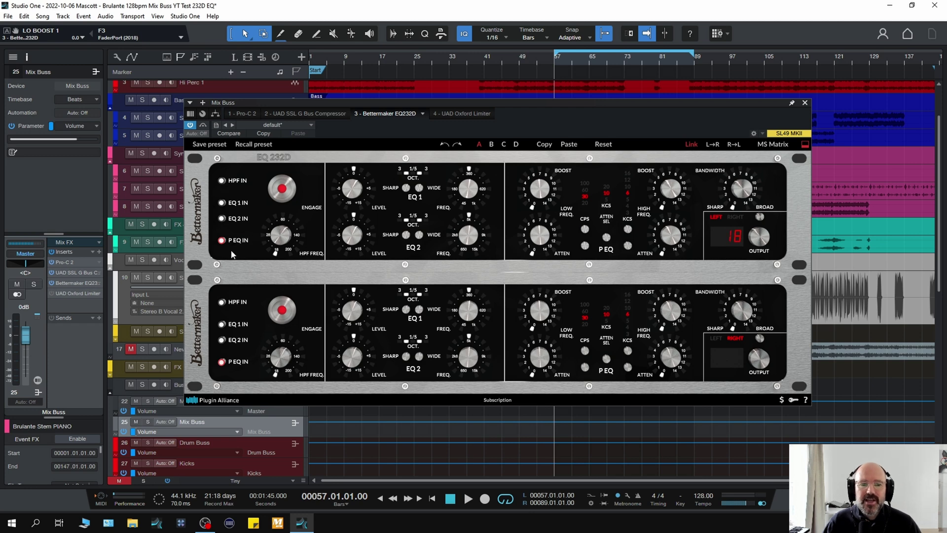
- Broaden the high-frequency boost bandwidth on the EQ 232D and return it to its sharpest setting
mouse_move(347, 226)
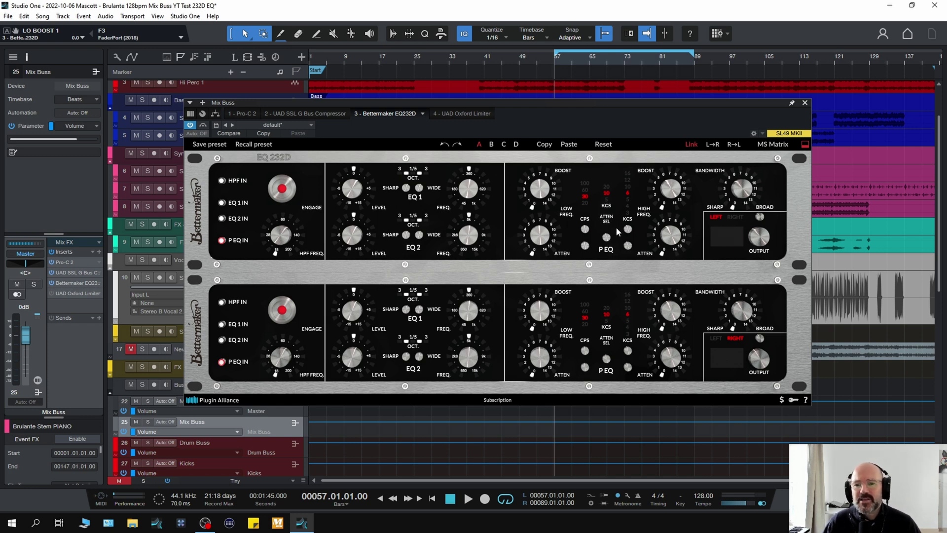
mouse_move(538, 217)
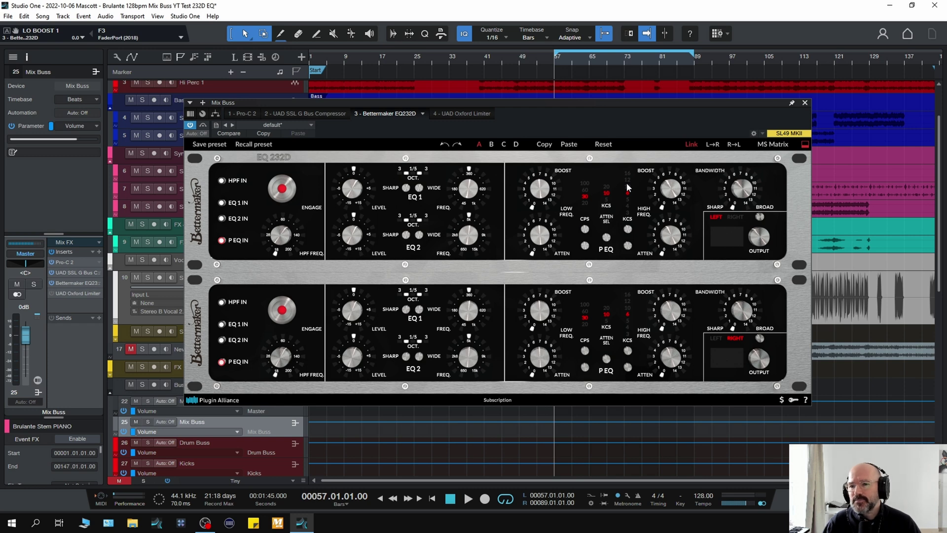
left_click_drag(744, 203, 747, 118)
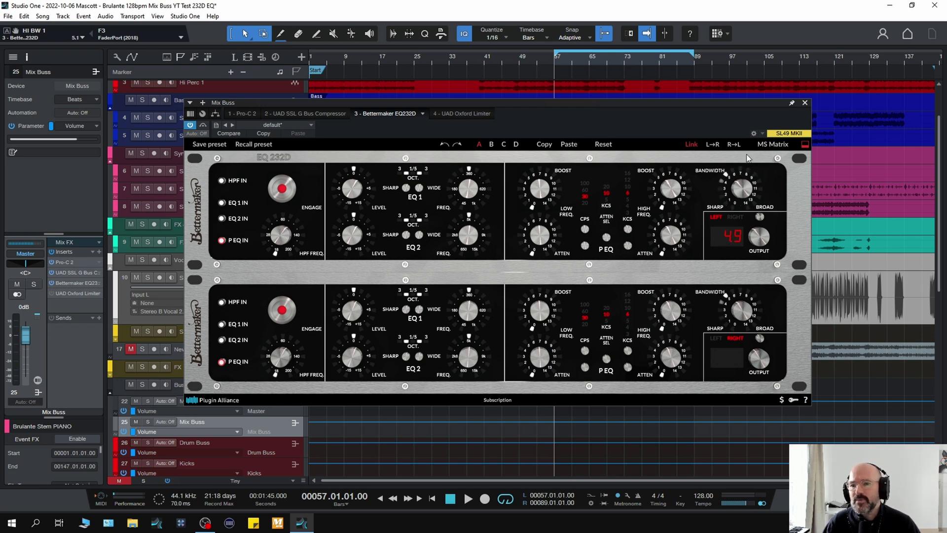
left_click_drag(746, 154, 745, 214)
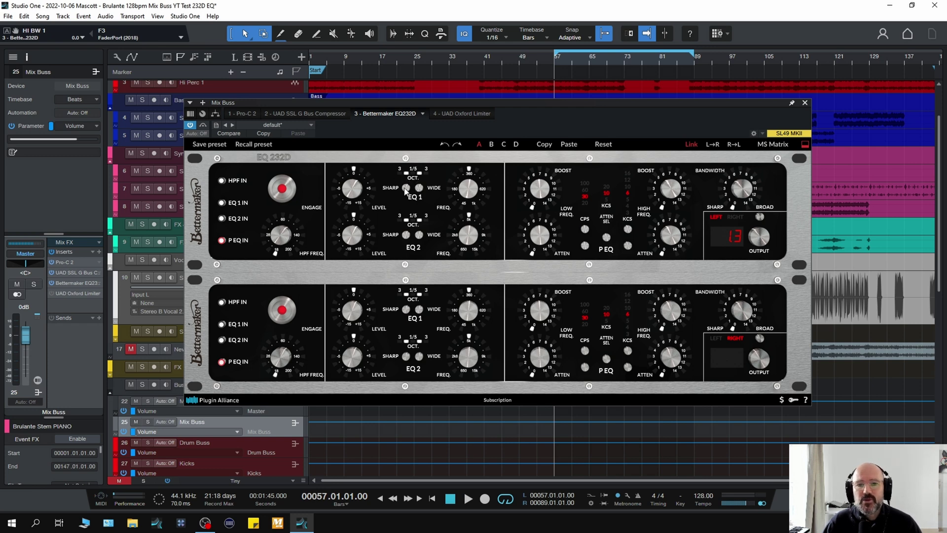
- Bring EQ 1 and EQ 2 in, leaving EQ 1's bandwidth at 1.3 and EQ 2's frequency at 4.9 kHz
left_click(414, 174)
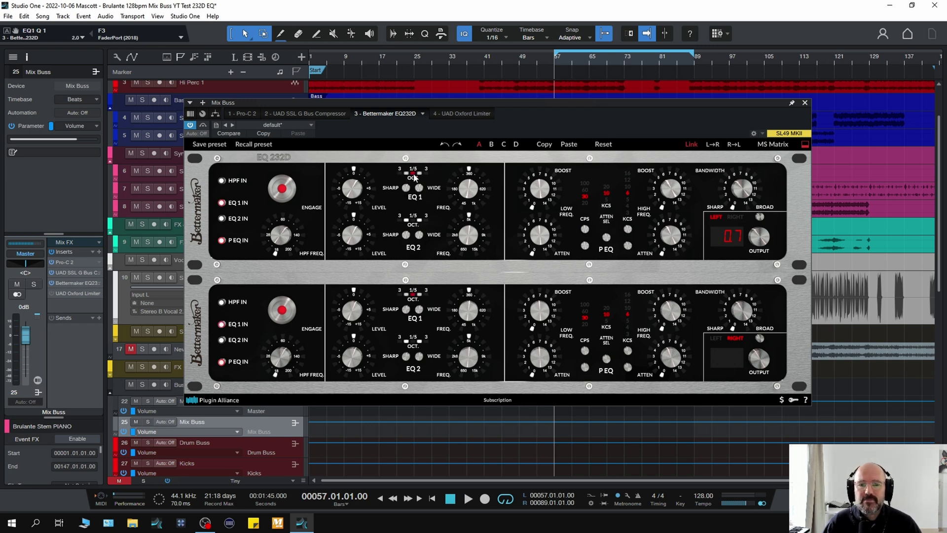
left_click(414, 174)
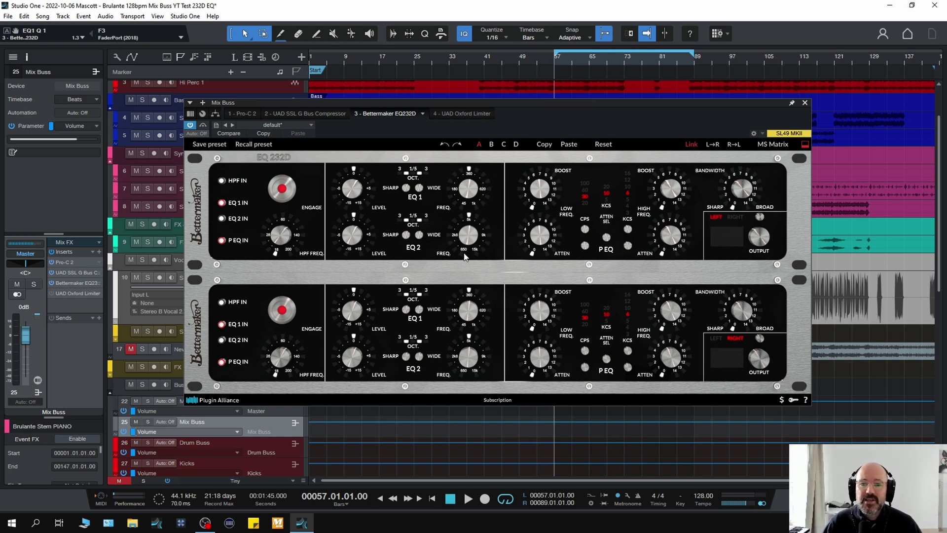
mouse_move(469, 238)
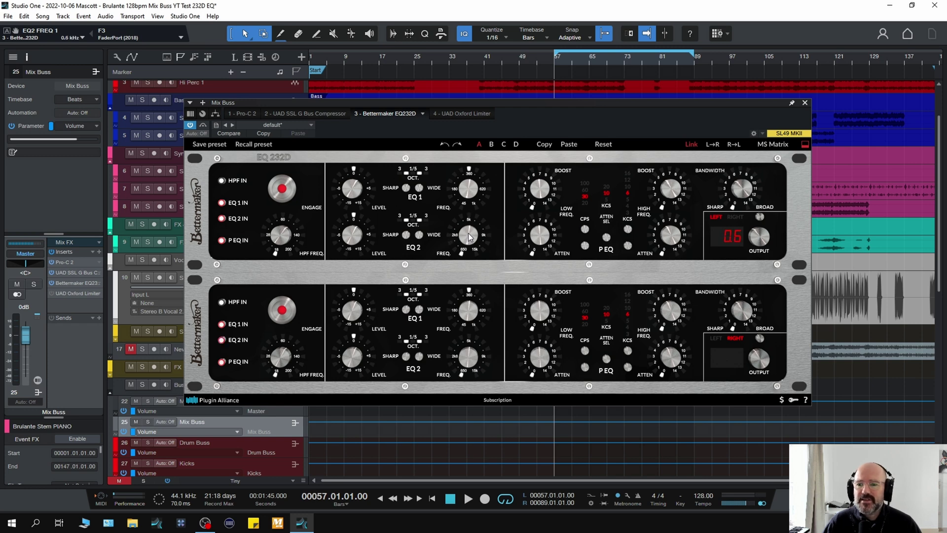
scroll(468, 237, "up", 3)
scroll(470, 237, "up", 2)
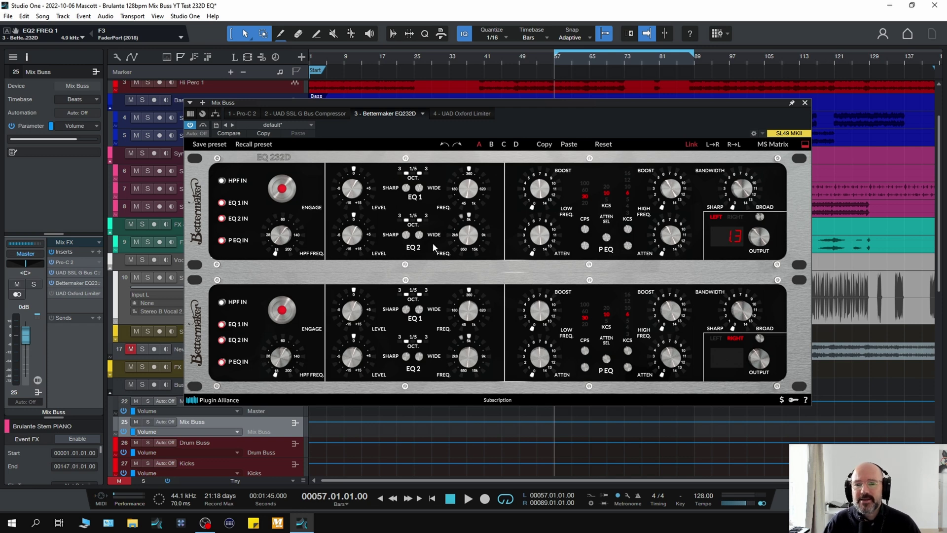
- Bypass the Bettermaker EQ and listen to the mix from bar 57
left_click(206, 123)
key("space")
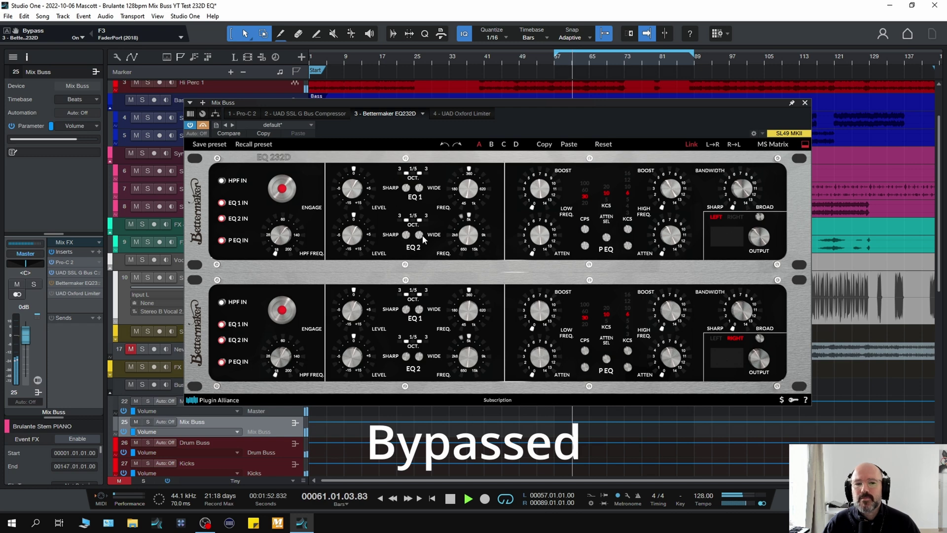
key("space")
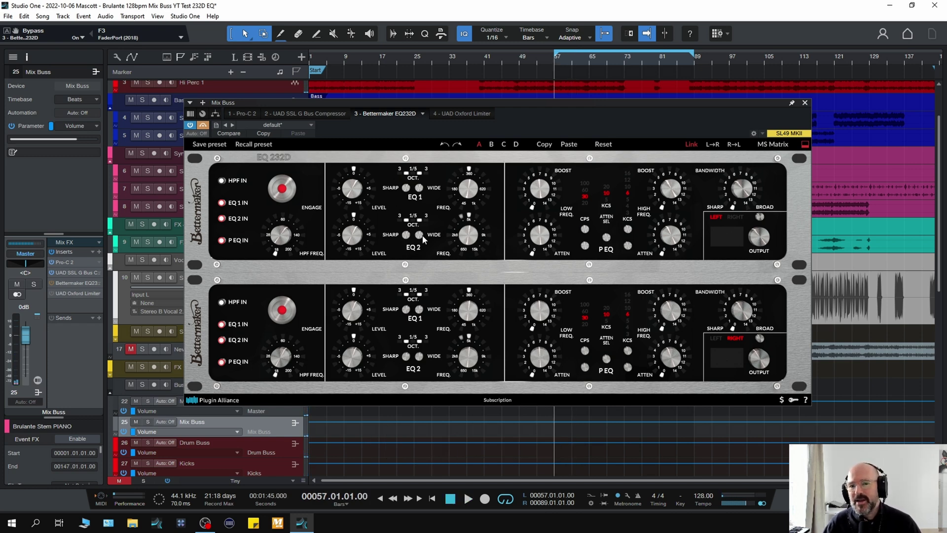
mouse_move(430, 233)
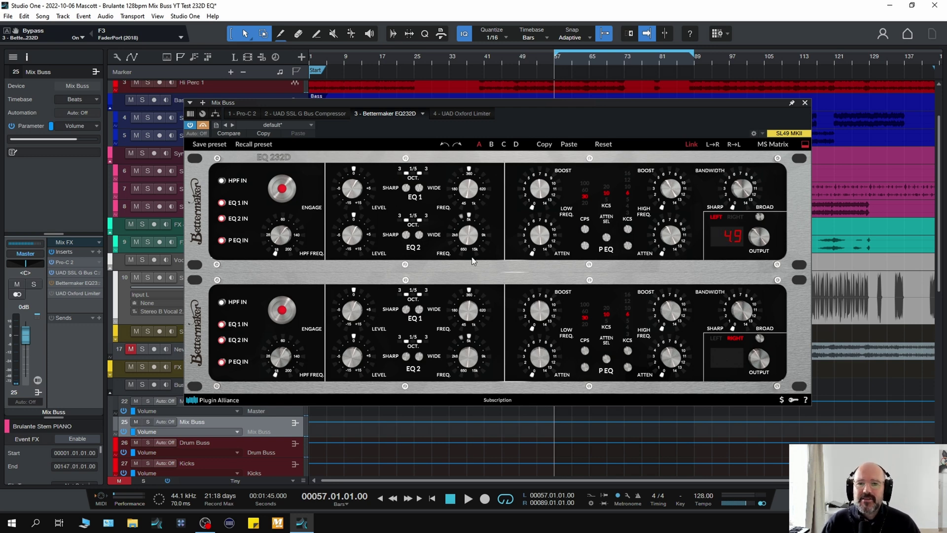
mouse_move(467, 207)
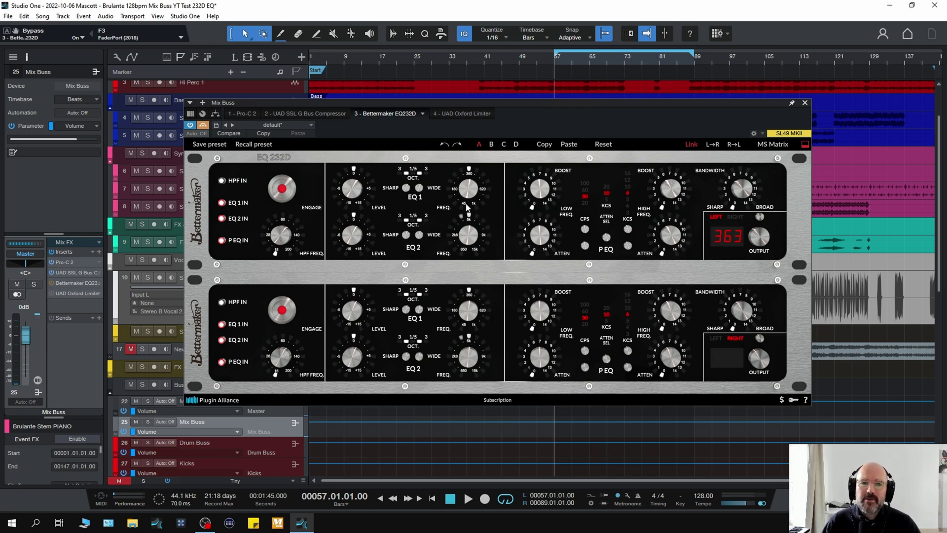
- Review Pro-C 2 and set the UAD SSL G Bus Compressor's threshold to 5.9 dB while listening to the mix
left_click(239, 113)
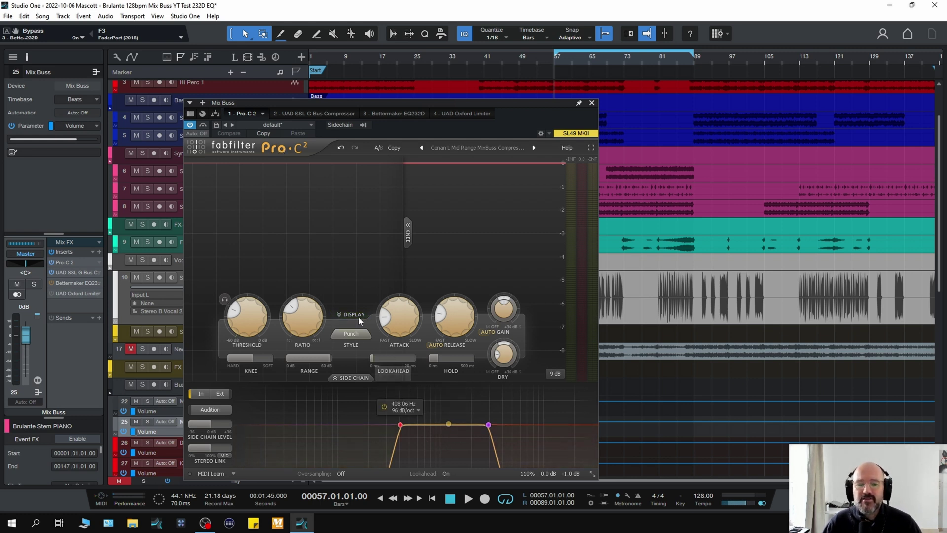
left_click(313, 114)
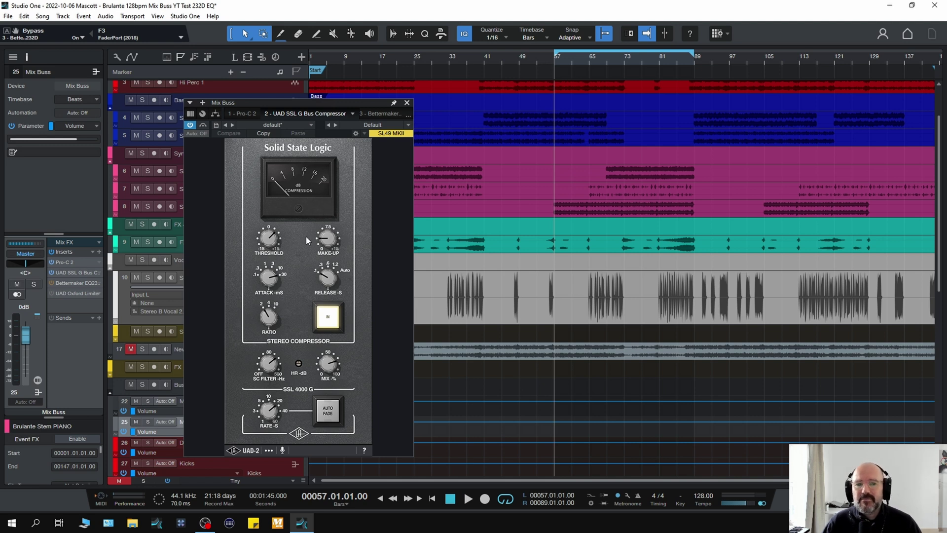
key("space")
left_click_drag(263, 241, 265, 240)
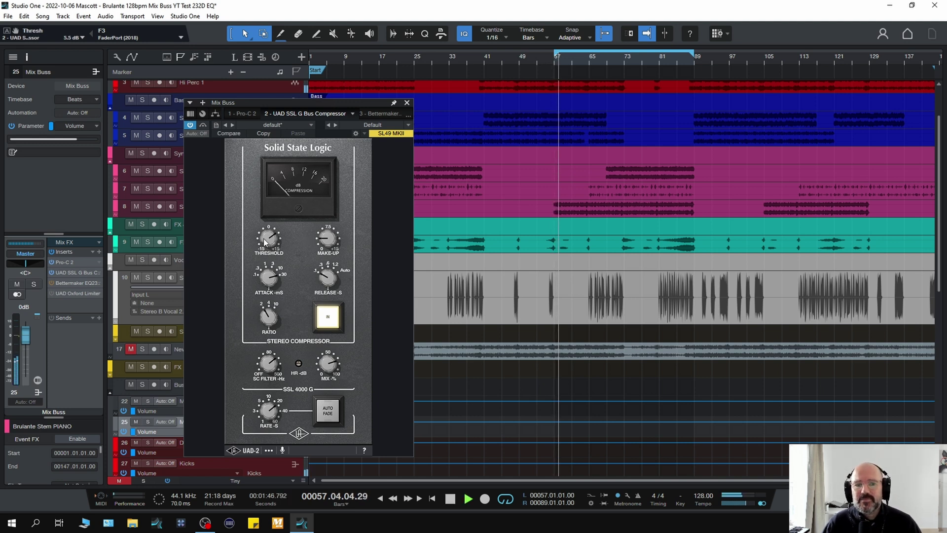
key("space")
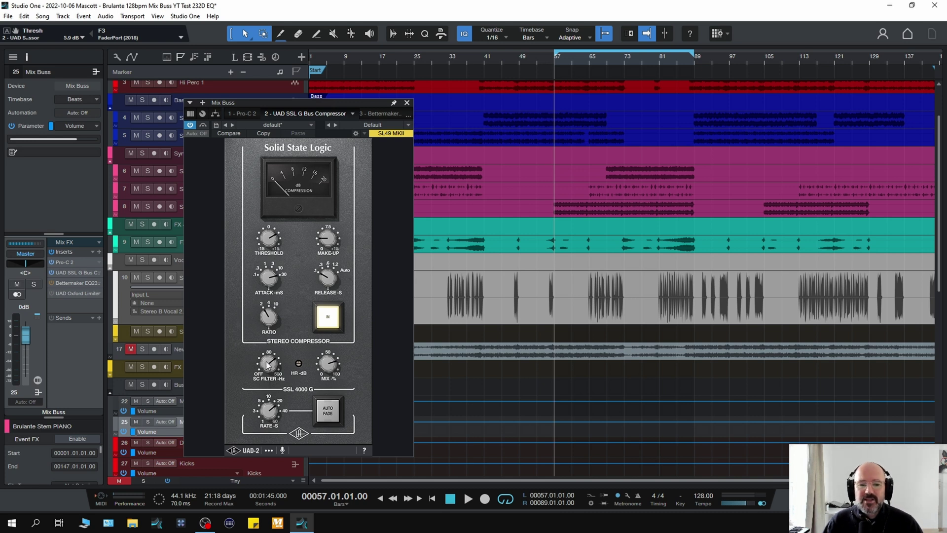
- Set the SSL compressor's side-chain filter to 160 Hz and its mix to 79%
scroll(268, 365, "up", 5)
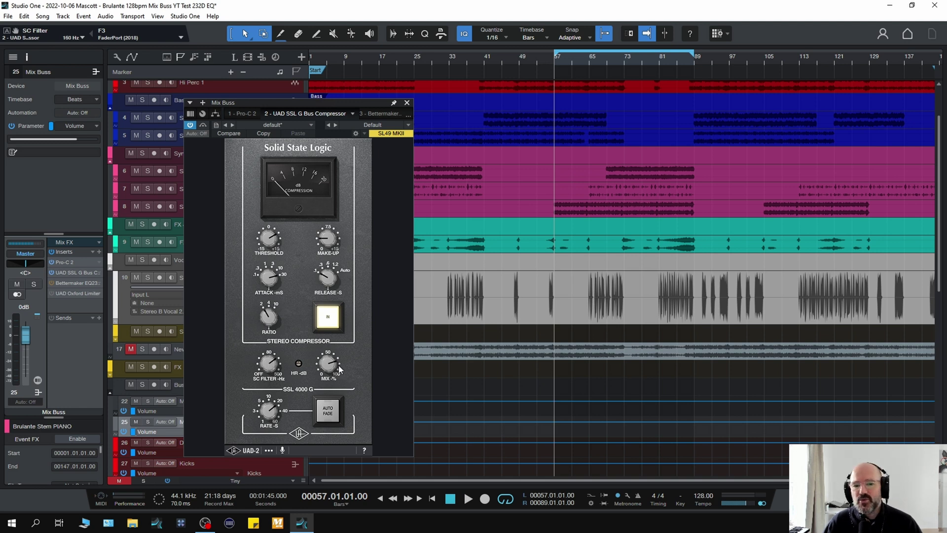
scroll(330, 367, "down", 4)
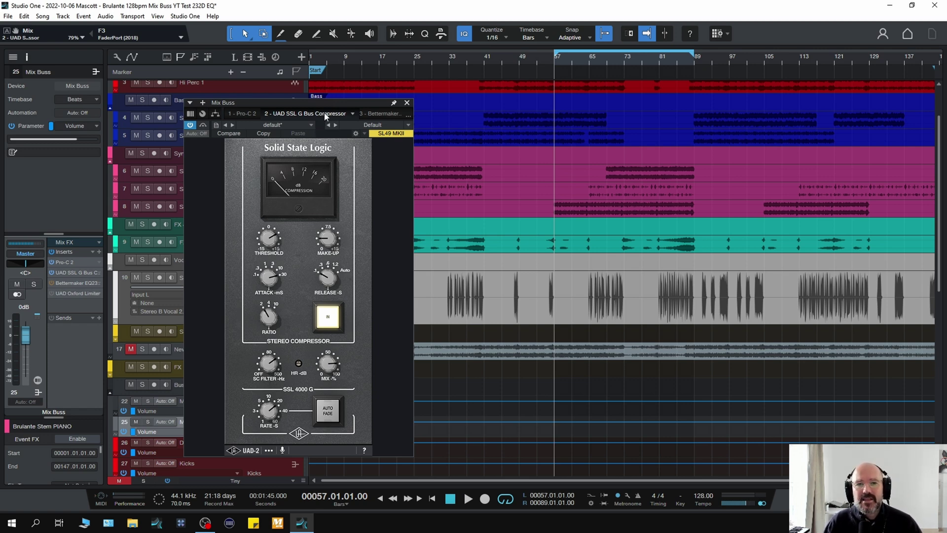
scroll(326, 116, "down", 1)
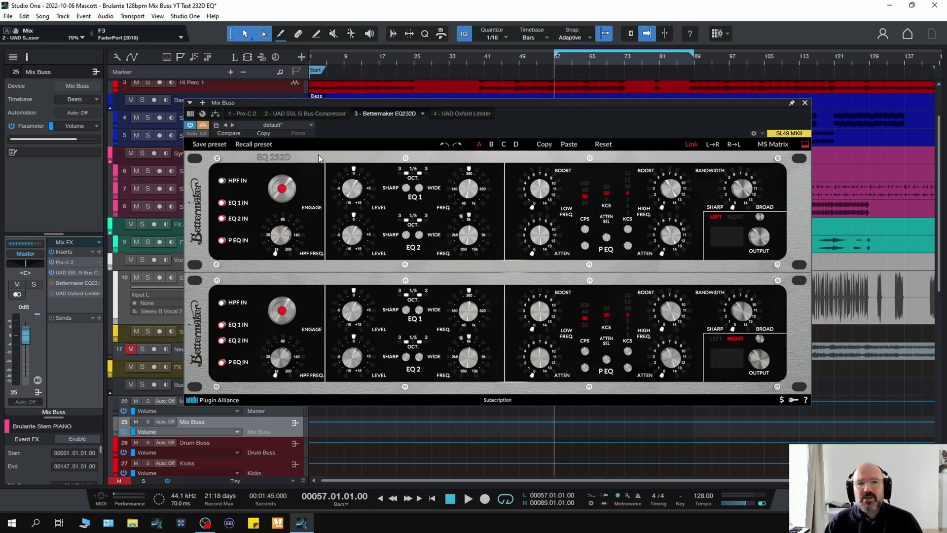
- Take the Bettermaker EQ232D out of bypass and start playing the mix
mouse_move(362, 210)
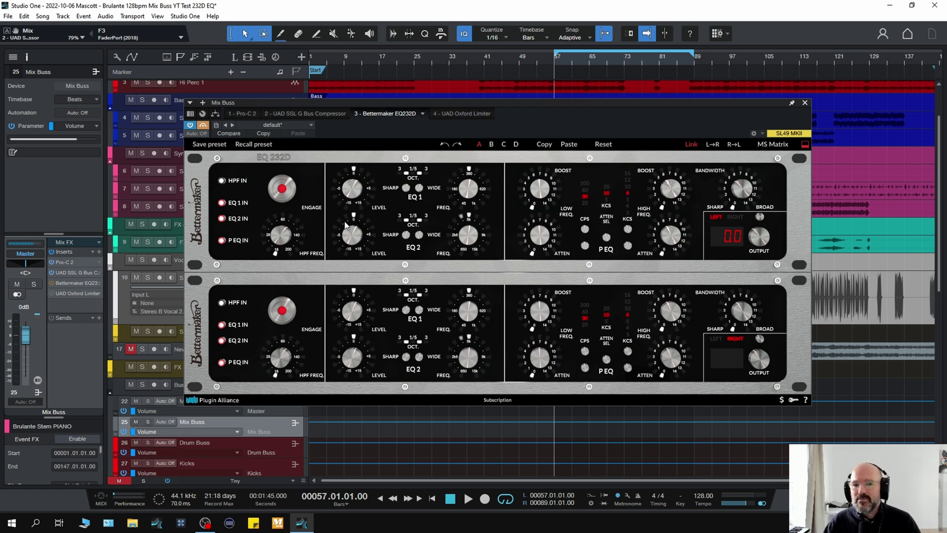
left_click(203, 126)
key("space")
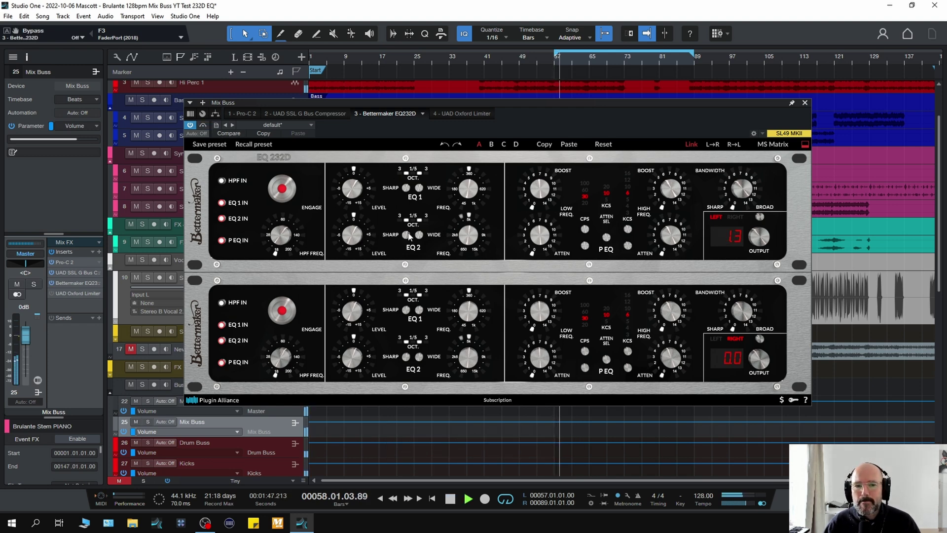
- Engage the EQ's high-pass filter at 22 Hz and compare the sound against bypass
mouse_move(284, 245)
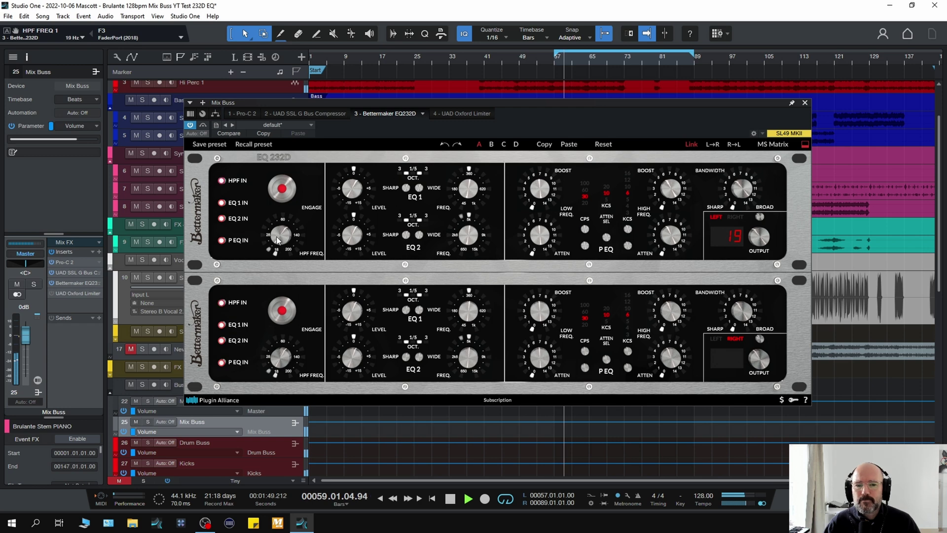
left_click_drag(283, 244, 273, 227)
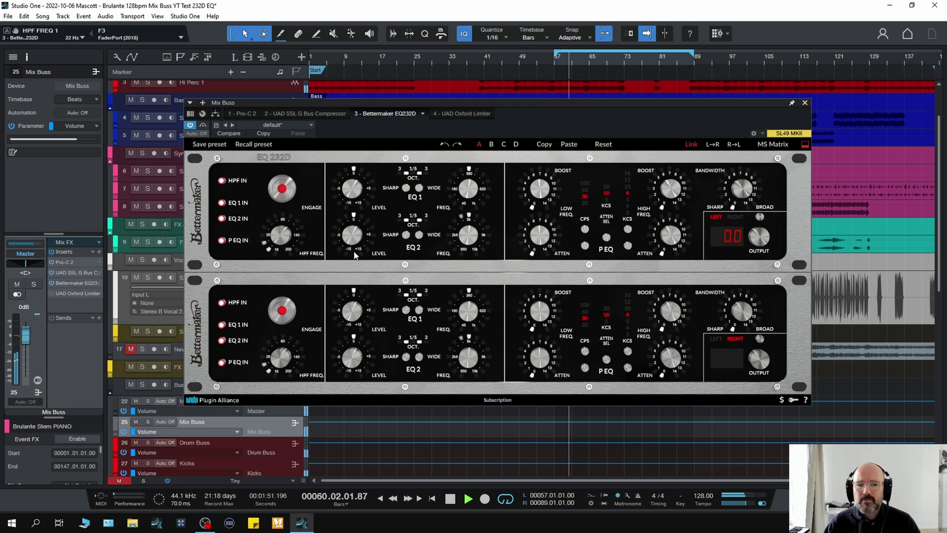
left_click(203, 125)
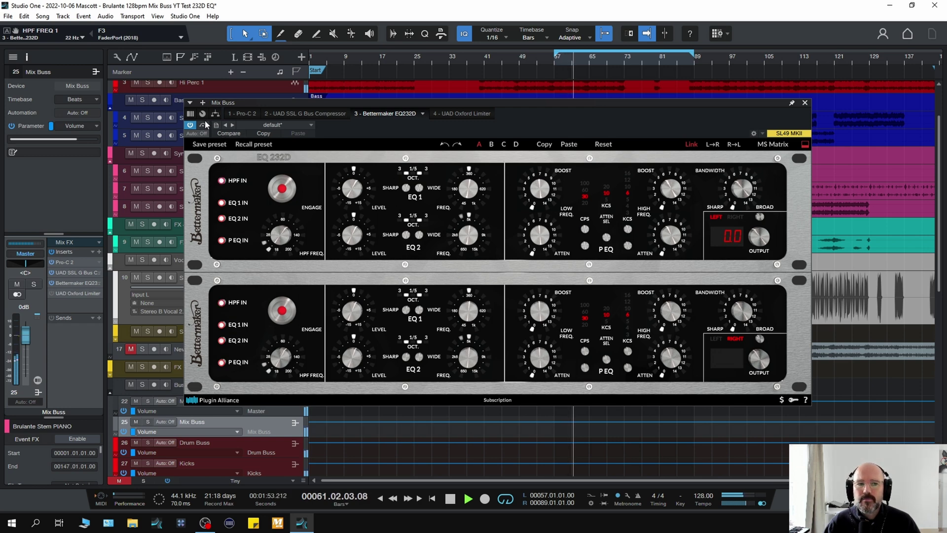
left_click(203, 126)
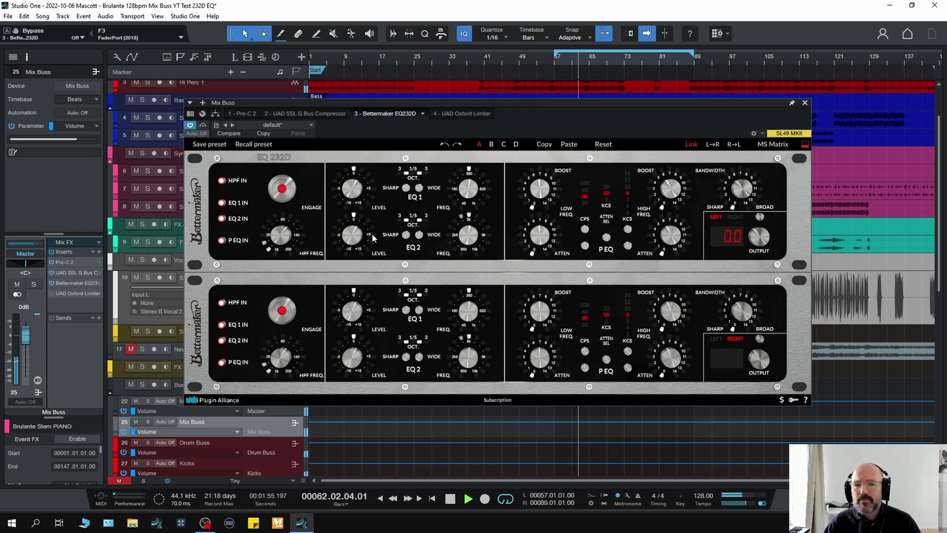
- Set the passive EQ's low boost to 1.1 at 60 Hz and compare it against bypass before stopping playback
left_click(552, 196)
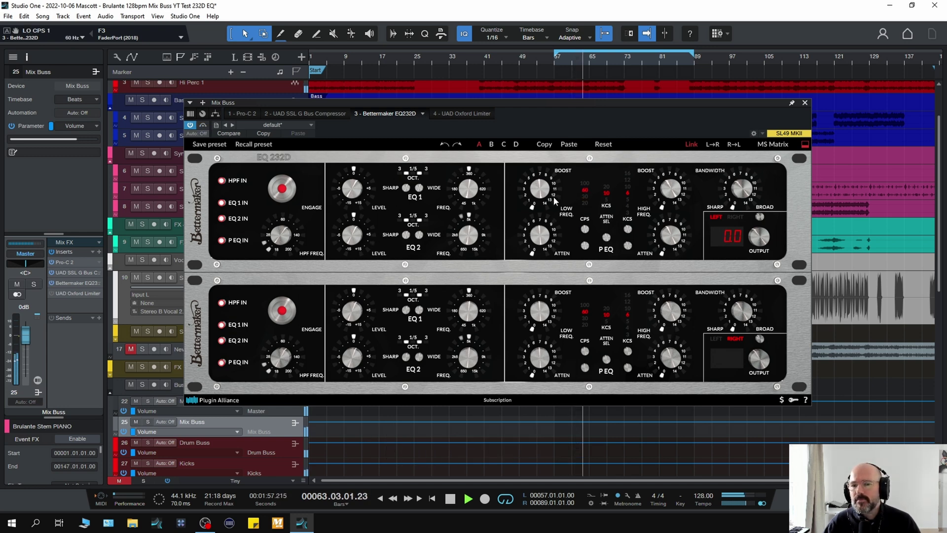
left_click_drag(544, 199, 541, 196)
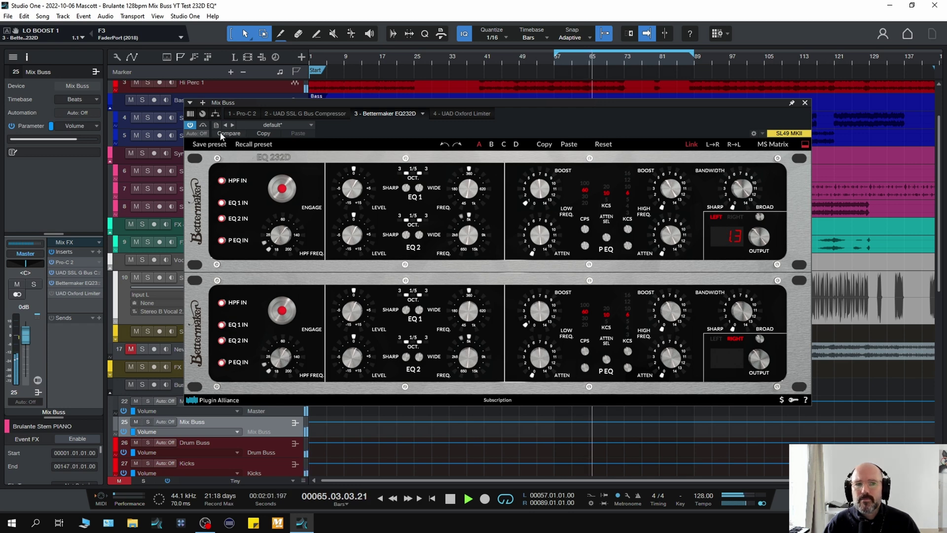
left_click(203, 125)
left_click(203, 125)
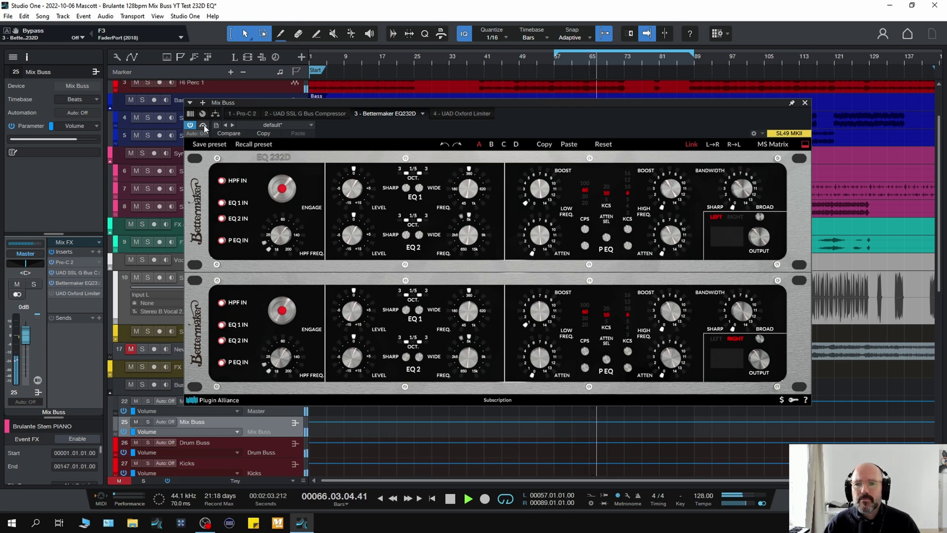
key("space")
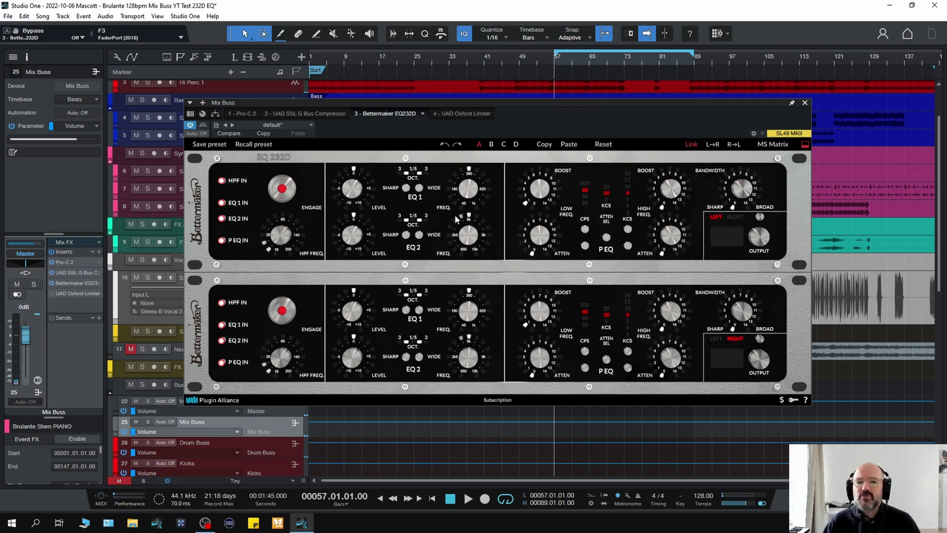
- Set the EQ's output level to -1.0 dB on the lower channel and play the mix from bar 57
mouse_move(536, 196)
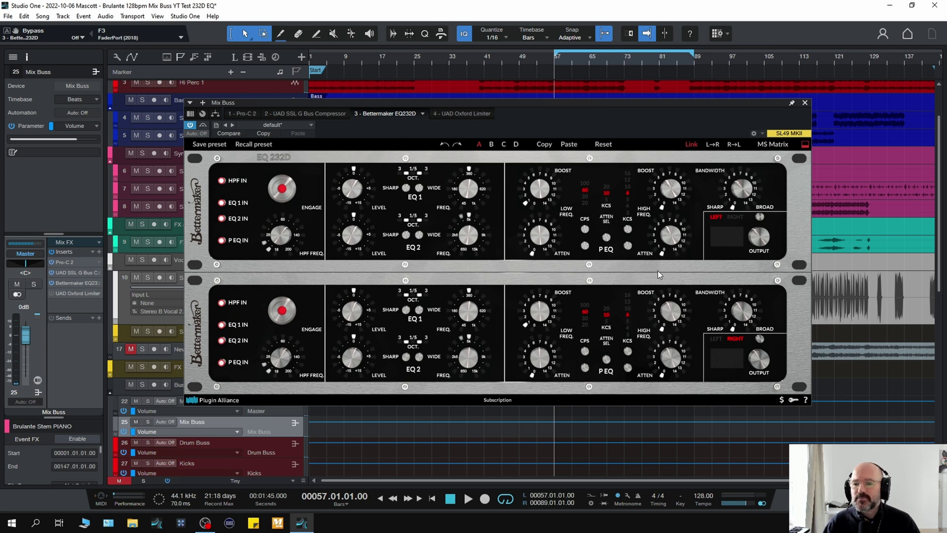
mouse_move(759, 361)
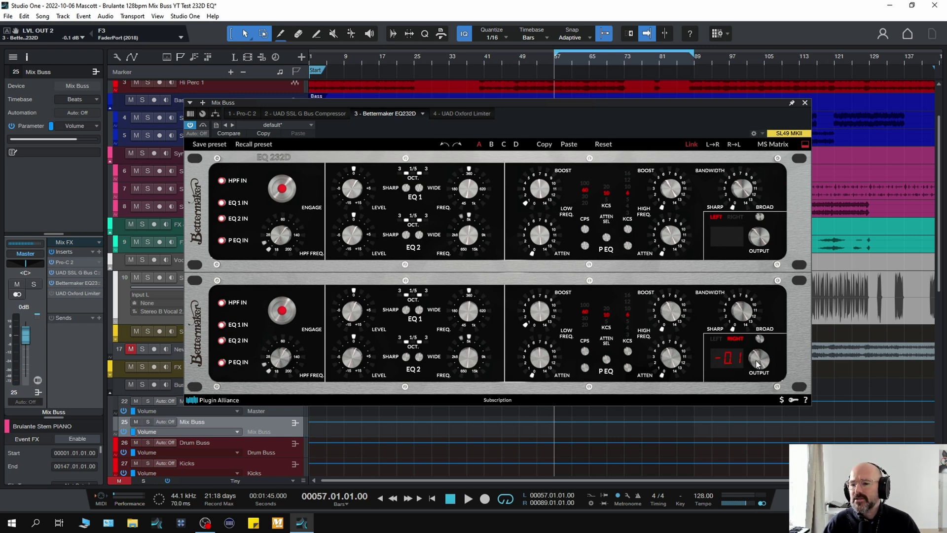
left_click_drag(755, 364, 755, 369)
key("space")
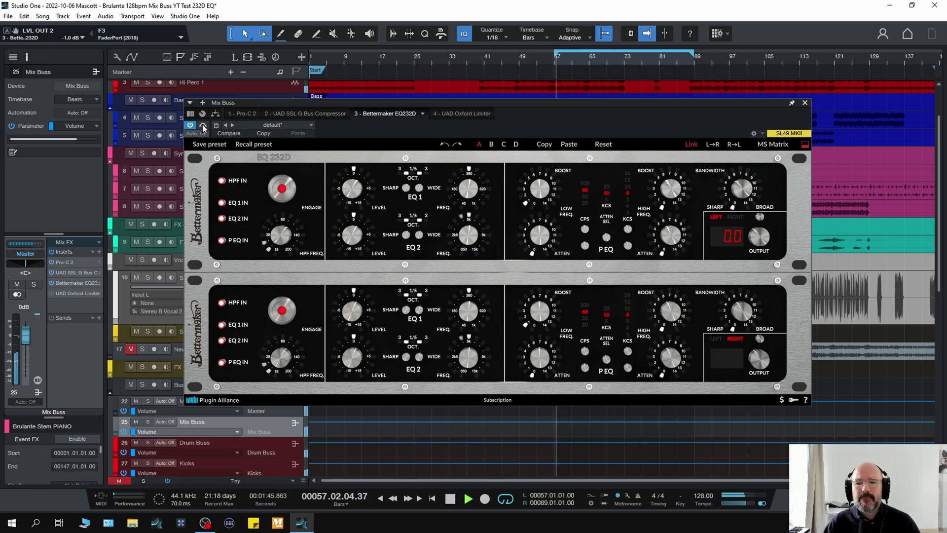
- Compare the processed mix against bypass and stop playback, checking the passive EQ's low boost setting
left_click(202, 125)
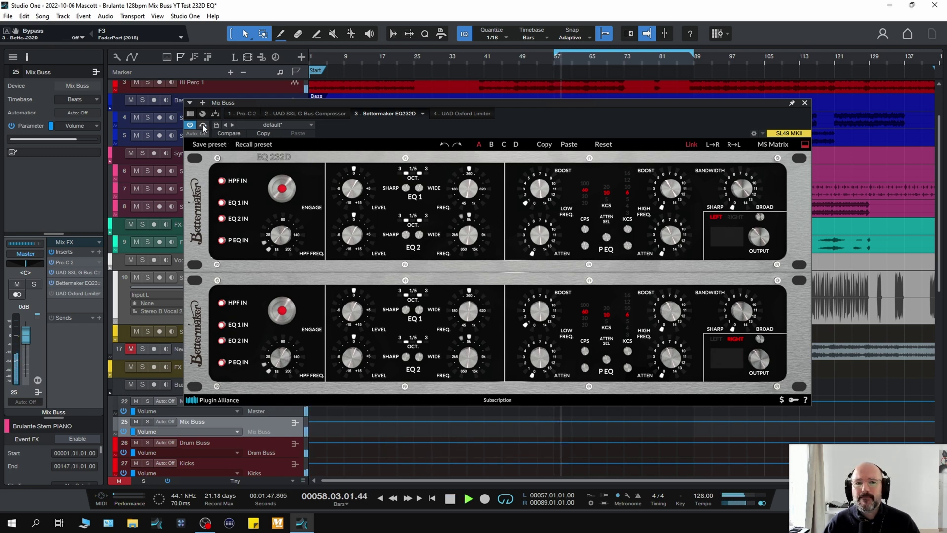
left_click(202, 125)
key("space")
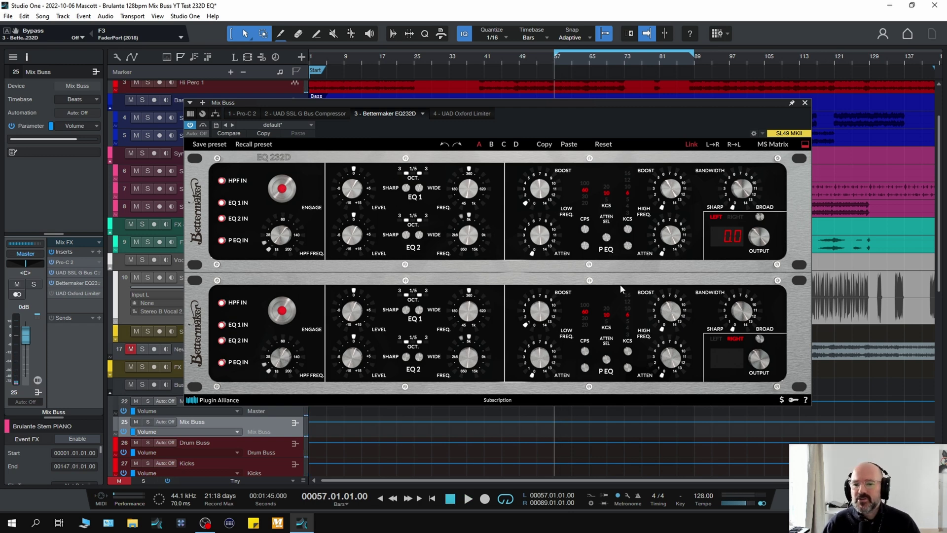
mouse_move(726, 348)
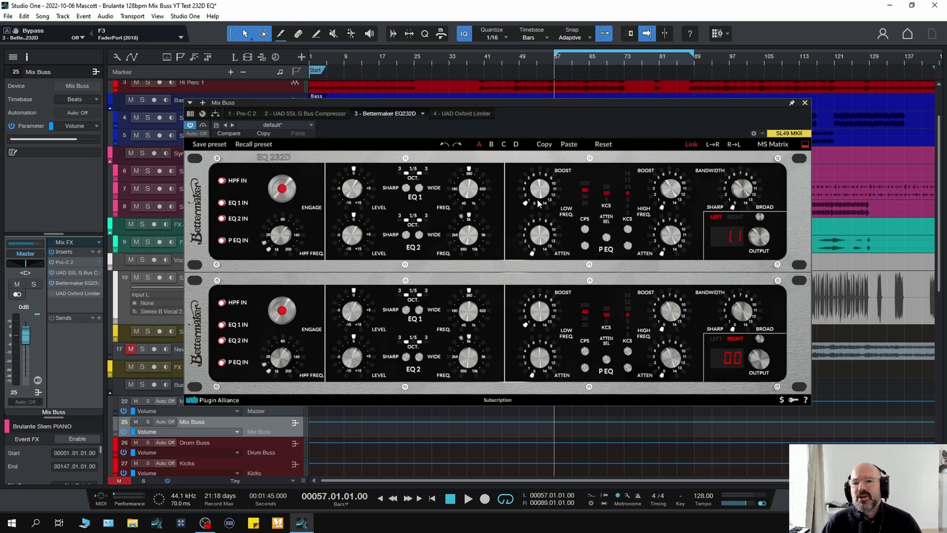
mouse_move(580, 195)
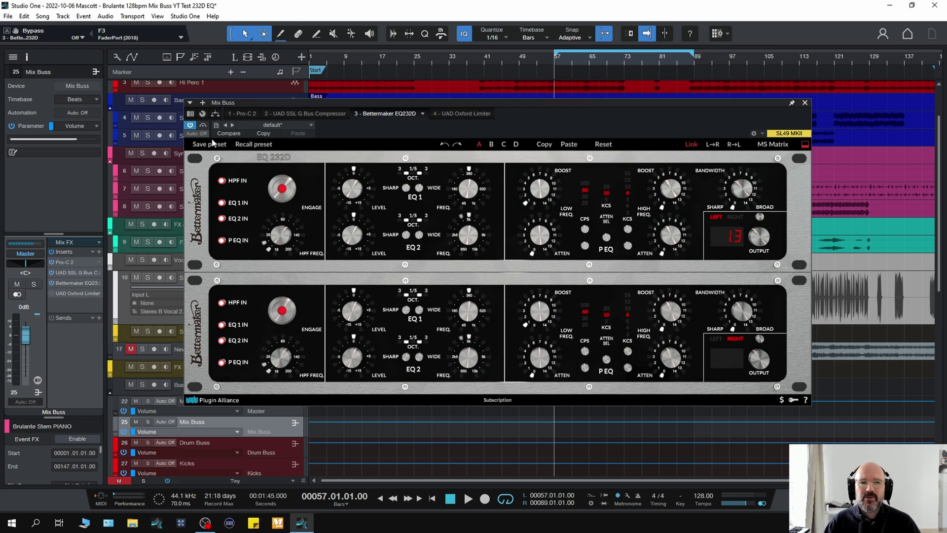
- Play the mix from bar 57, compare the low boost against bypass, and stop playback
key("space")
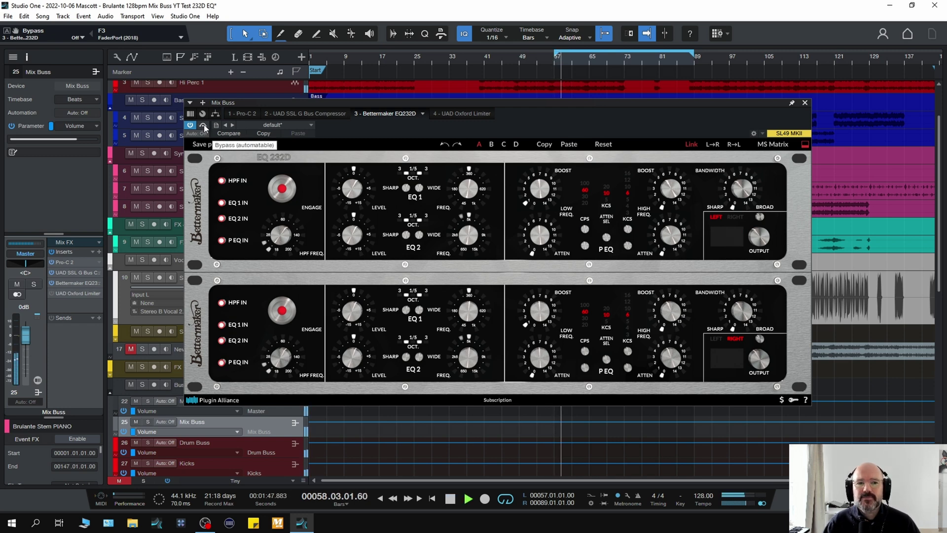
left_click(203, 127)
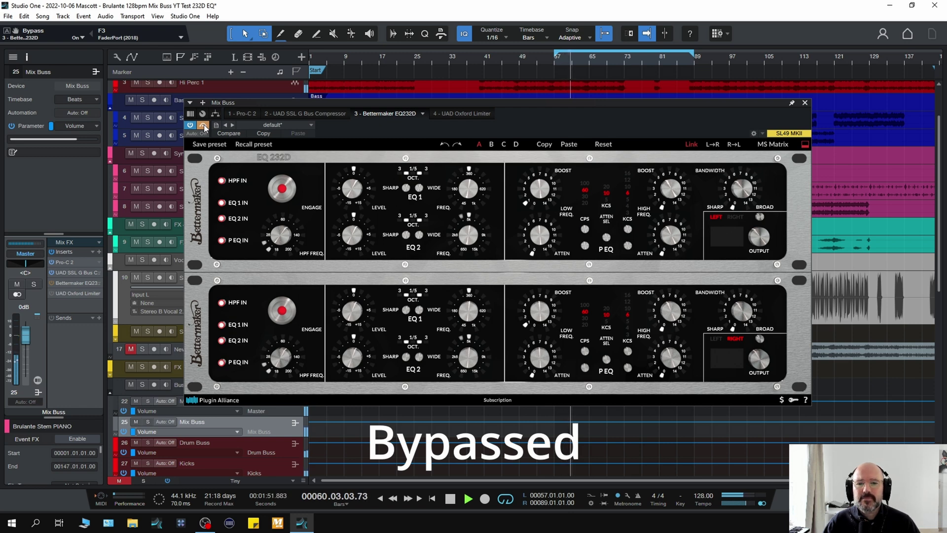
left_click(203, 127)
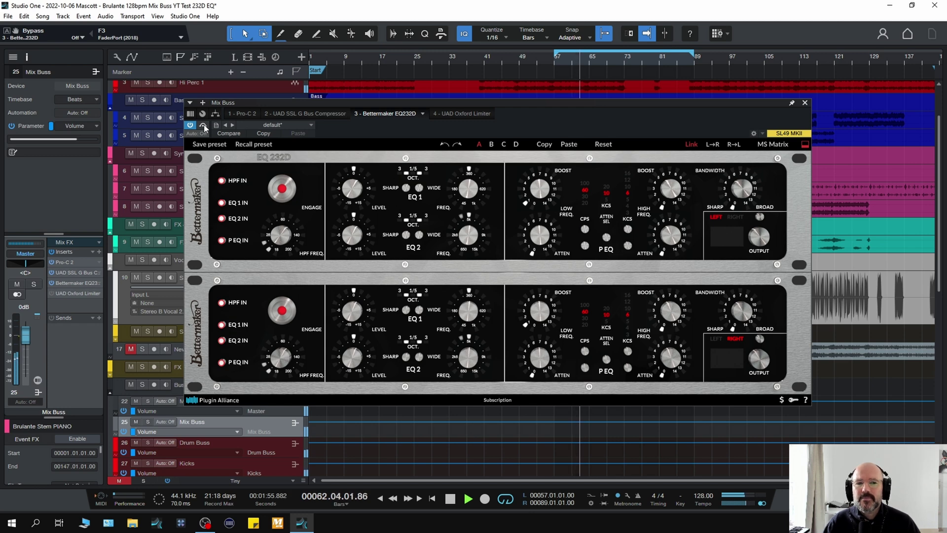
key("space")
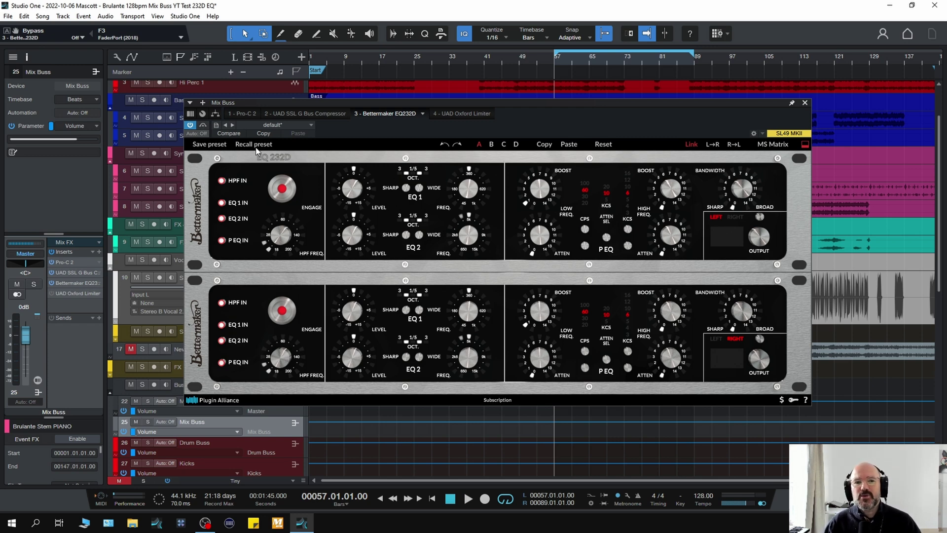
- Replay the mix from bar 57 and switch the EQ repeatedly in and out of bypass, leaving it active
key("space")
left_click(204, 126)
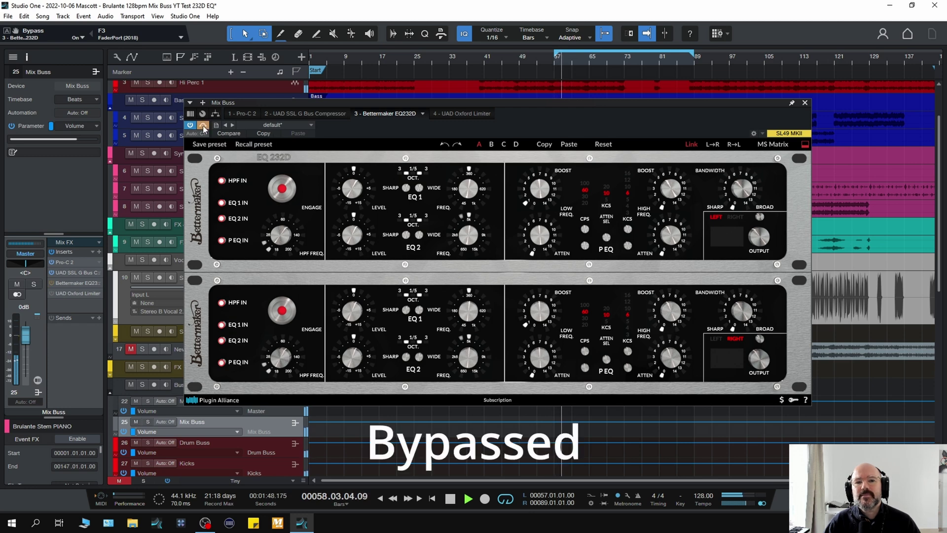
left_click(203, 127)
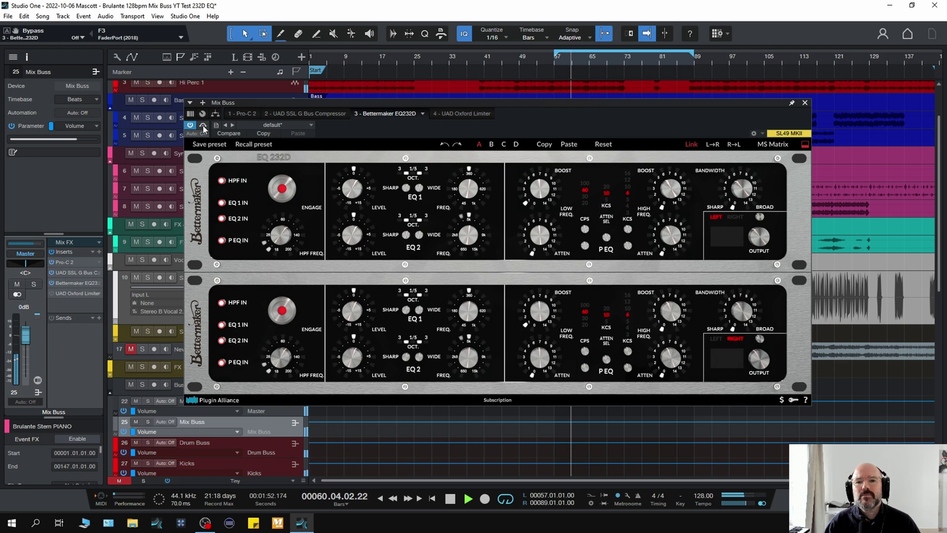
left_click(204, 126)
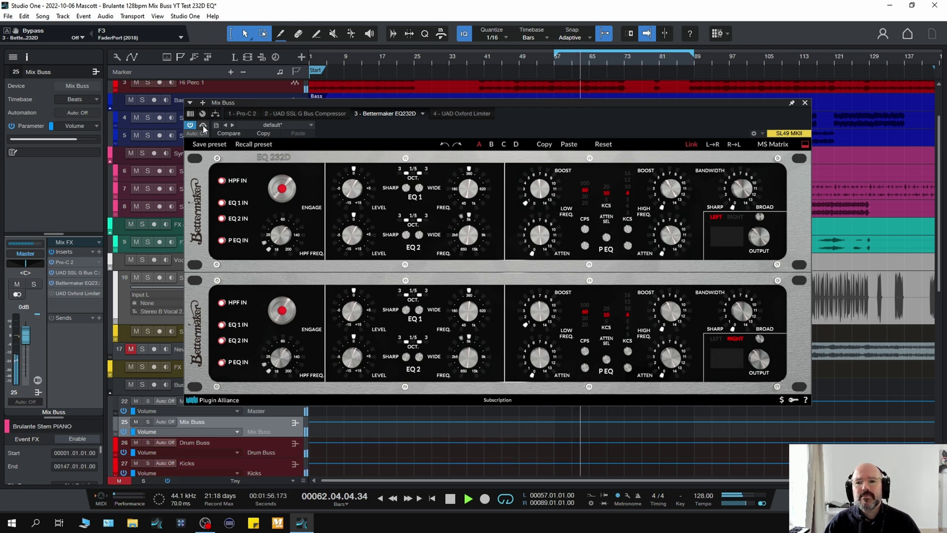
left_click(203, 126)
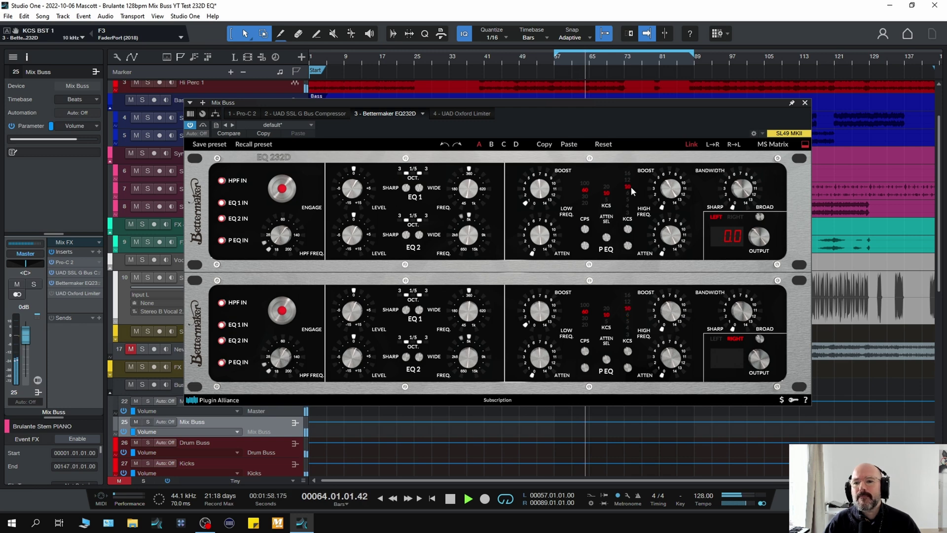
- Set the passive EQ's high boost to 1.7 at 16 kHz with bandwidth 8.8, compare against bypass, and stop playback
left_click_drag(742, 190, 744, 188)
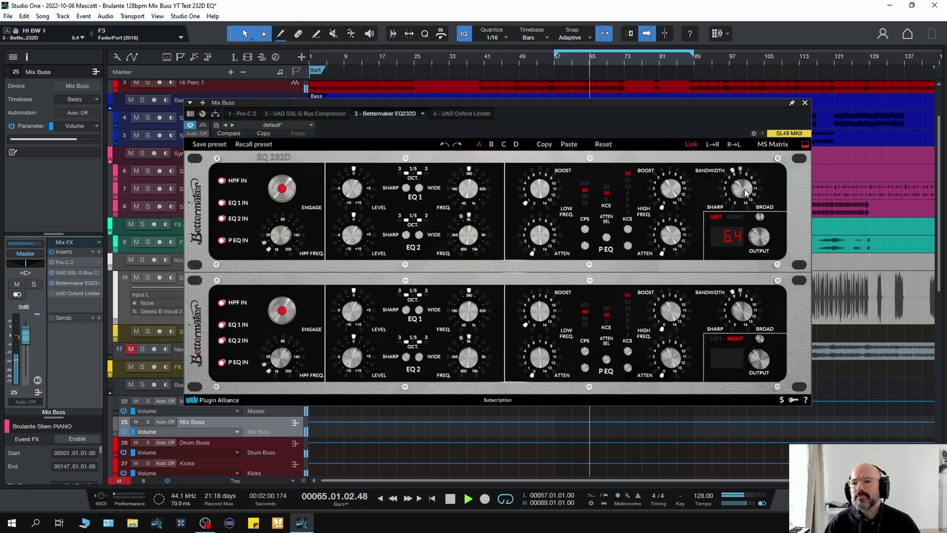
double_click(745, 189)
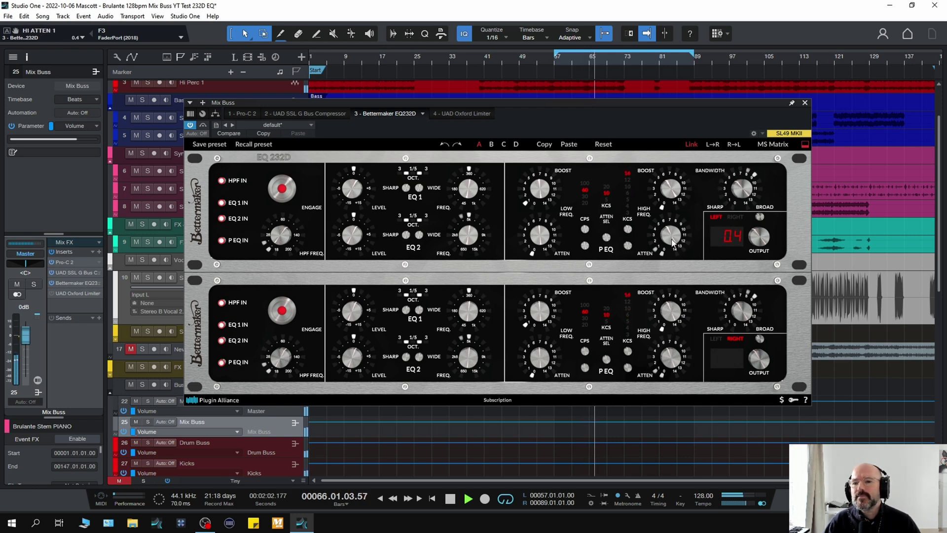
left_click_drag(676, 198, 694, 192)
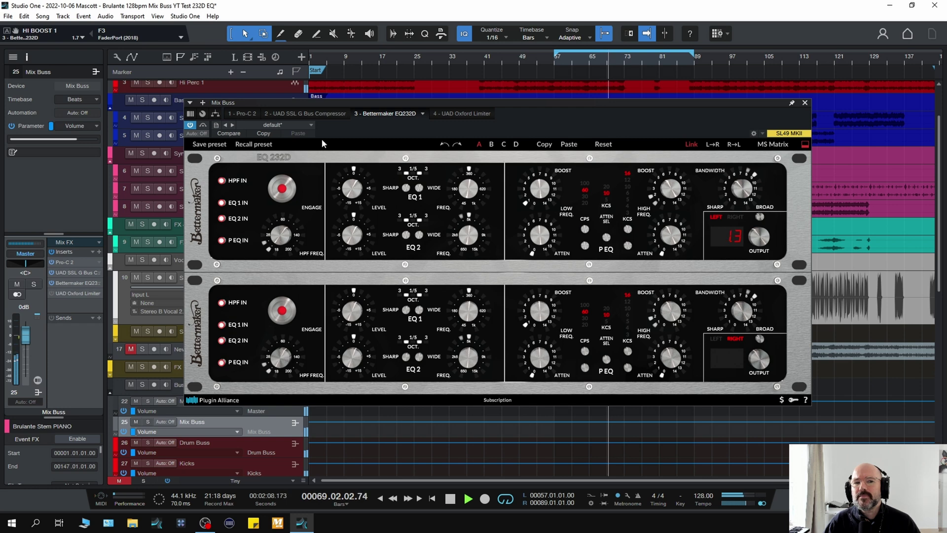
left_click(203, 126)
key("space")
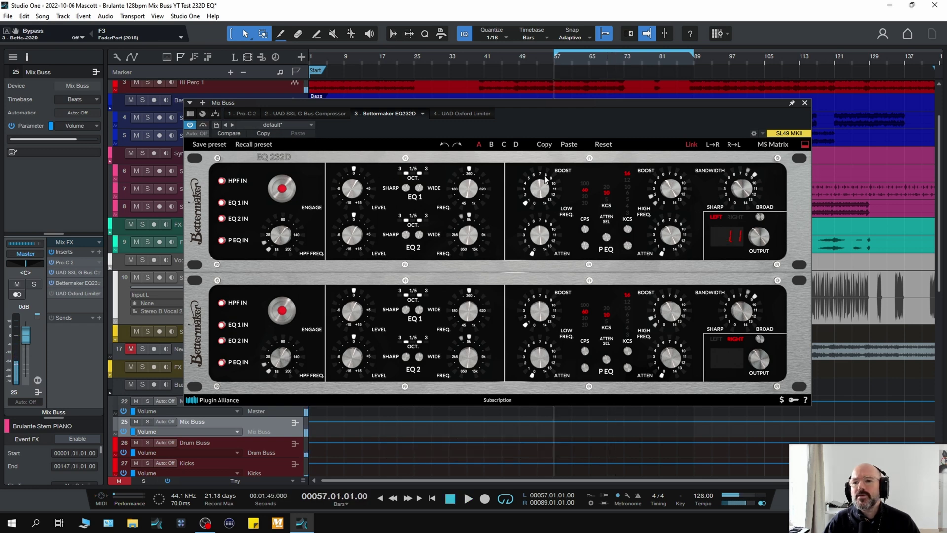
- Review the passive EQ's bandwidth and boost settings, play the mix against bypass, and stop playback
mouse_move(741, 187)
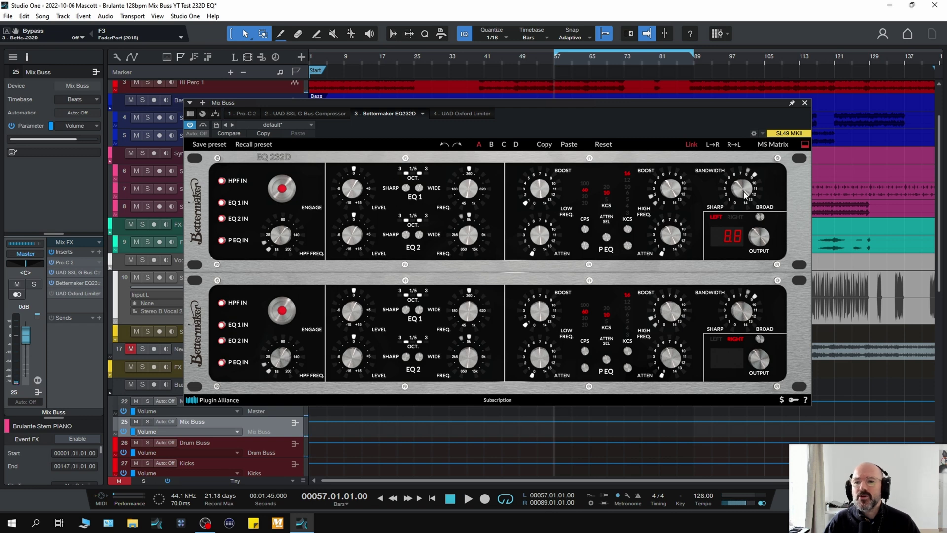
mouse_move(665, 194)
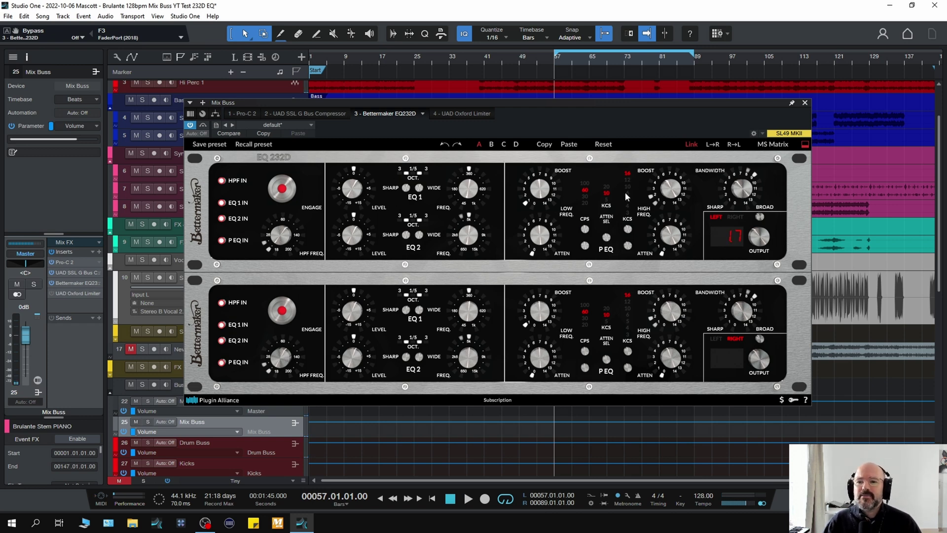
key("space")
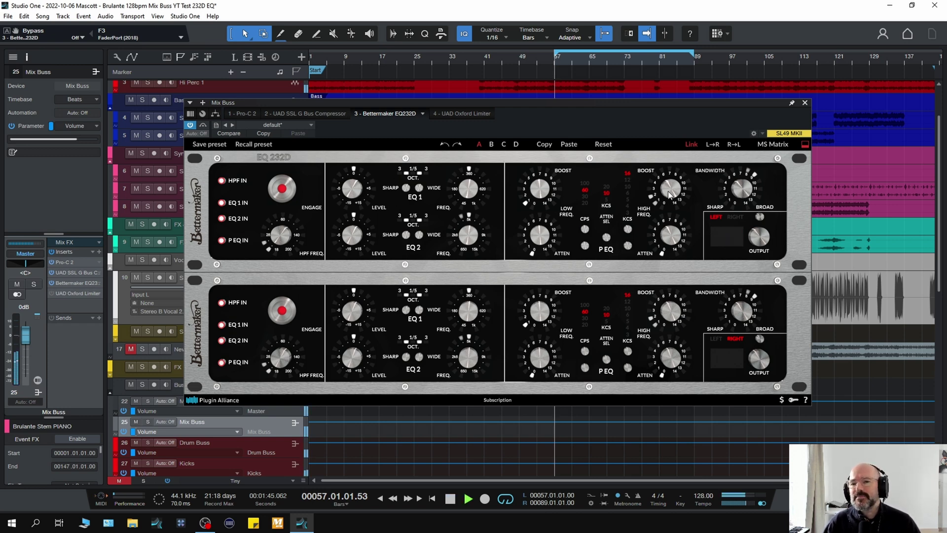
left_click(203, 126)
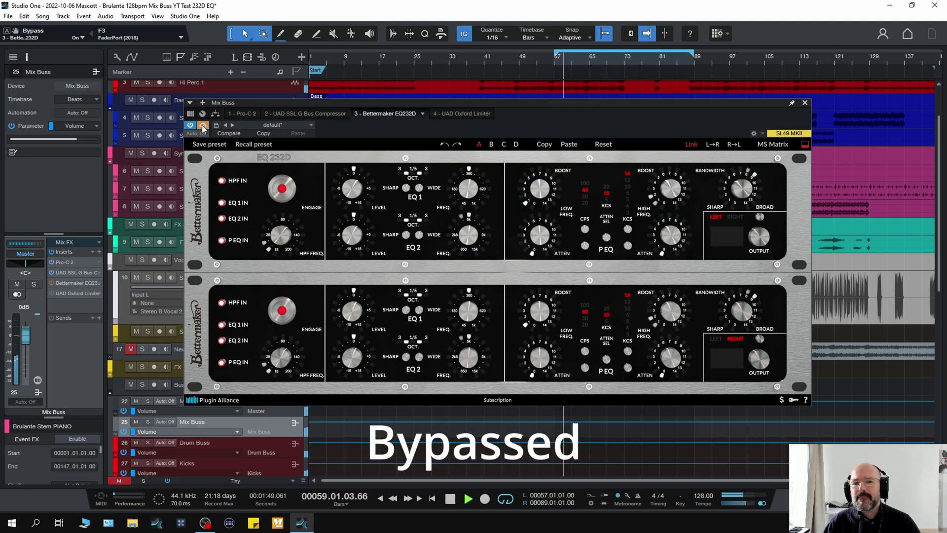
left_click(203, 127)
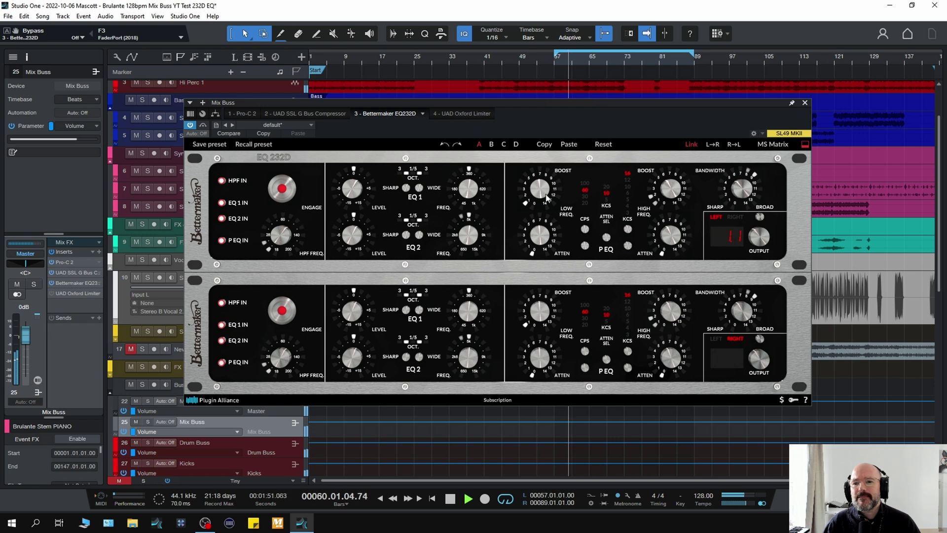
key("space")
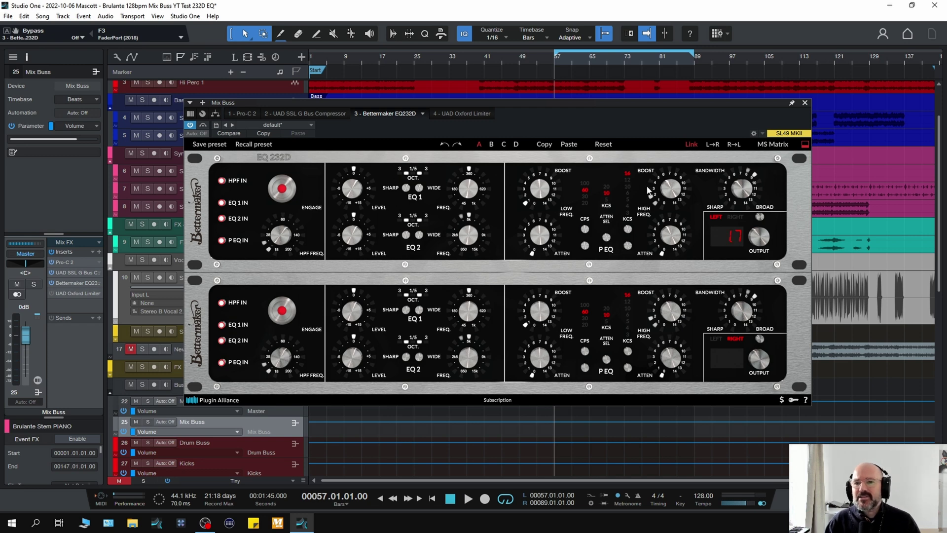
- Play the mix from bar 57 and try the high boost at 12 kHz, comparing it against bypass
key("space")
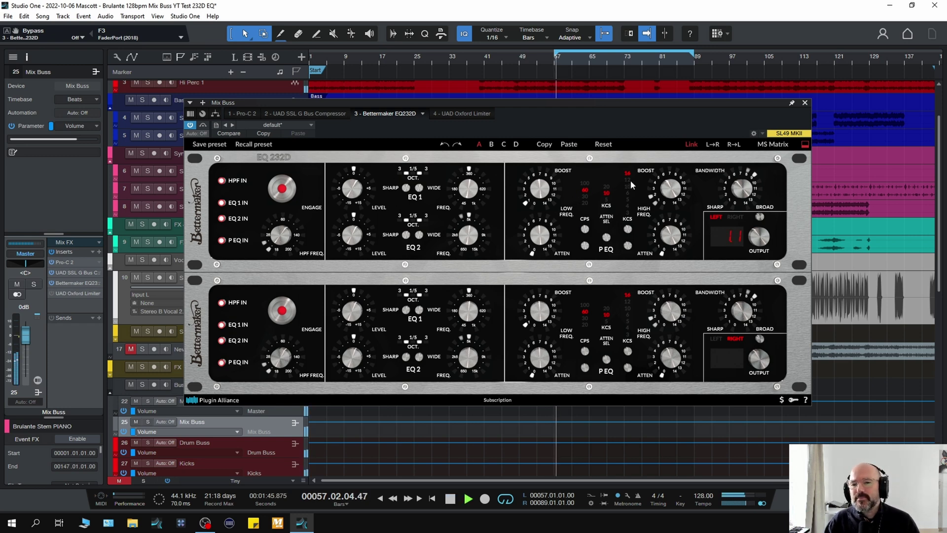
left_click(630, 179)
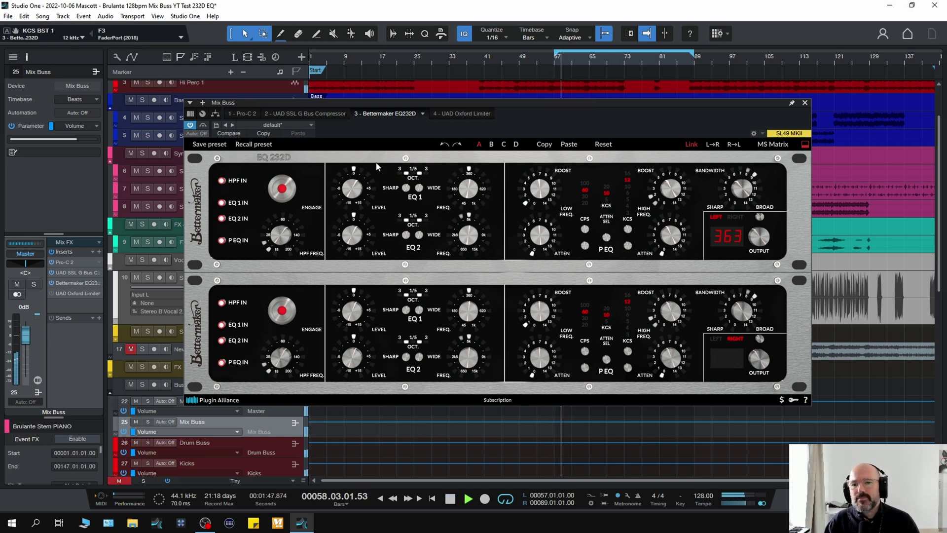
left_click(203, 125)
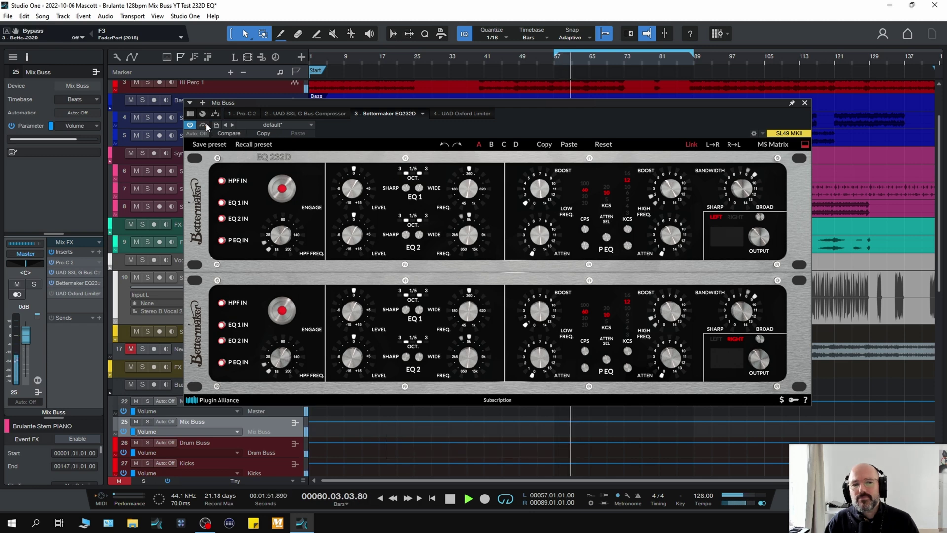
left_click(203, 125)
- Set the passive EQ's high boost frequency to 16 kHz and compare it against bypass
left_click(630, 178)
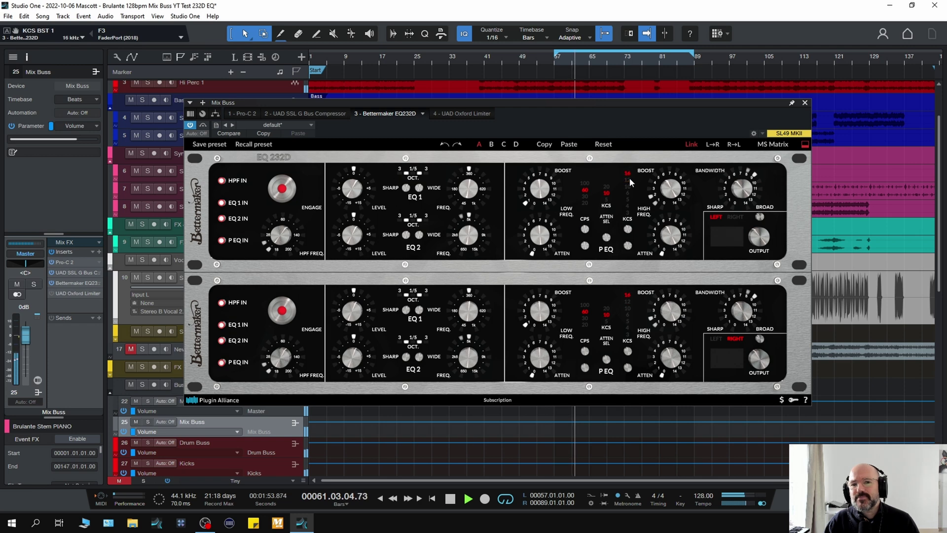
left_click(203, 127)
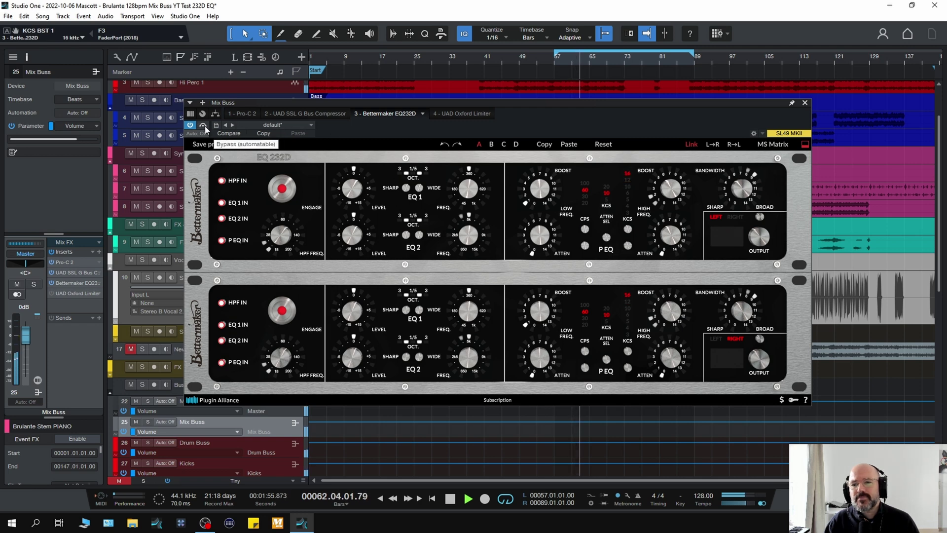
left_click(202, 125)
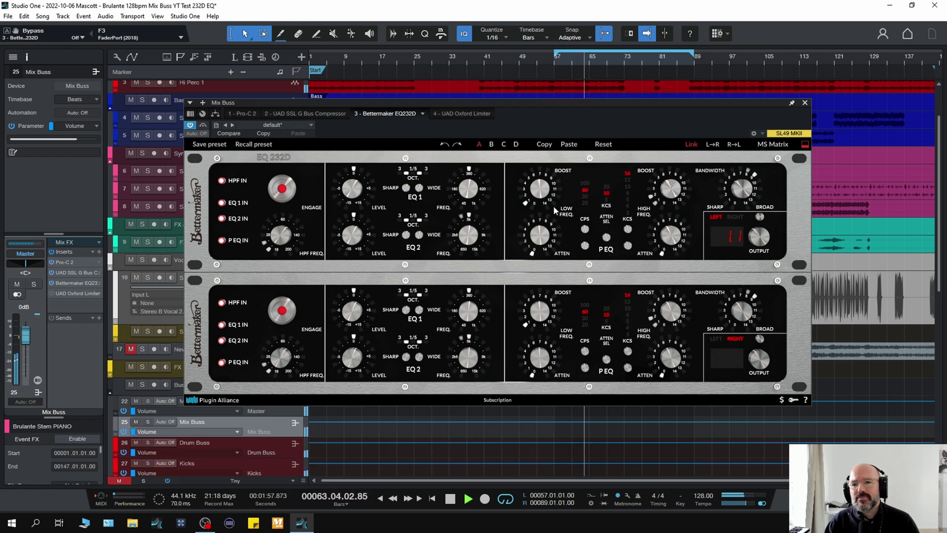
- Lower the passive EQ's high boost to 1.2 and compare the mix against bypass
left_click(661, 193)
left_click_drag(661, 194, 660, 198)
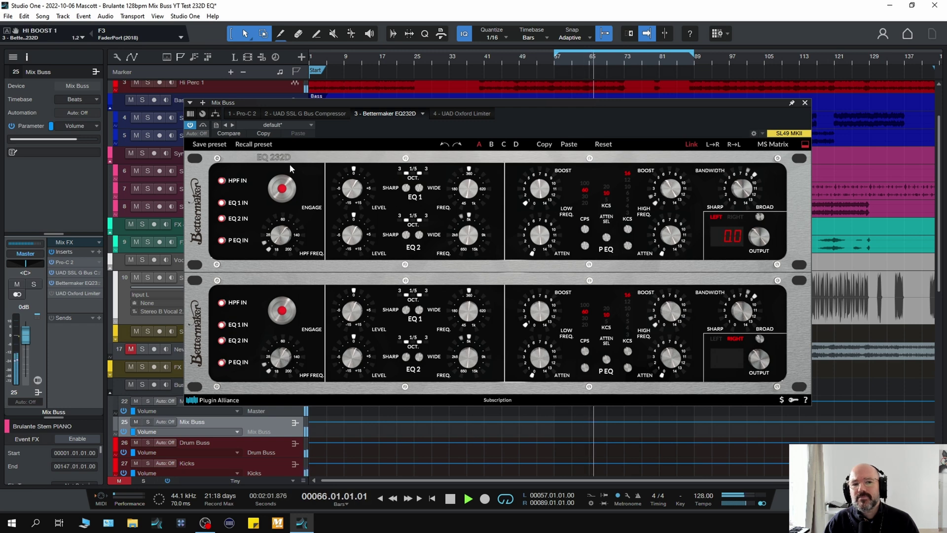
left_click(204, 126)
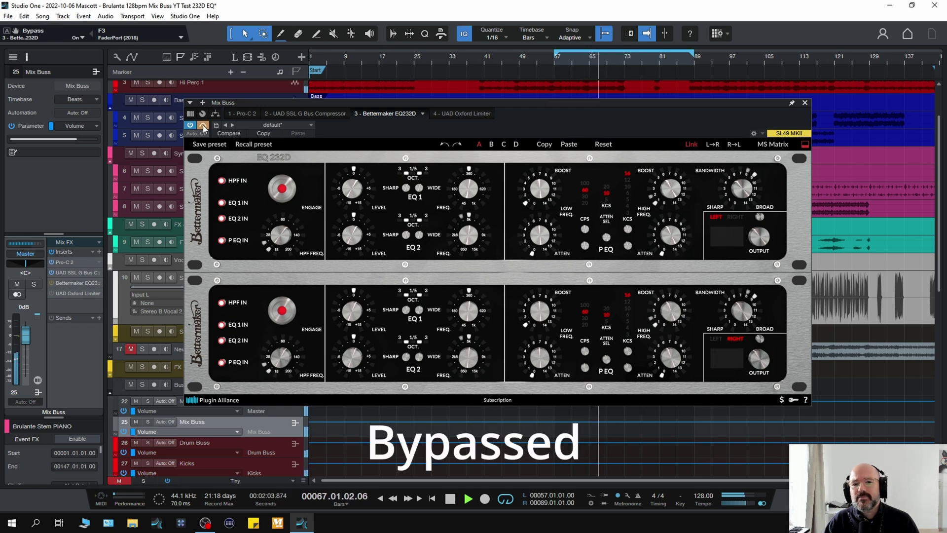
left_click(203, 125)
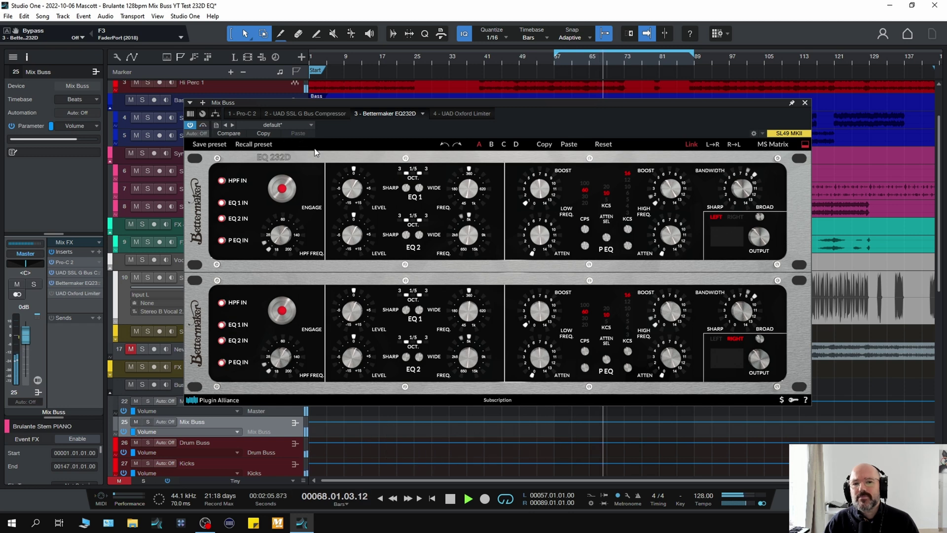
- Set EQ 2's Q to 1.0 and its gain to 1.0 dB
left_click(412, 220)
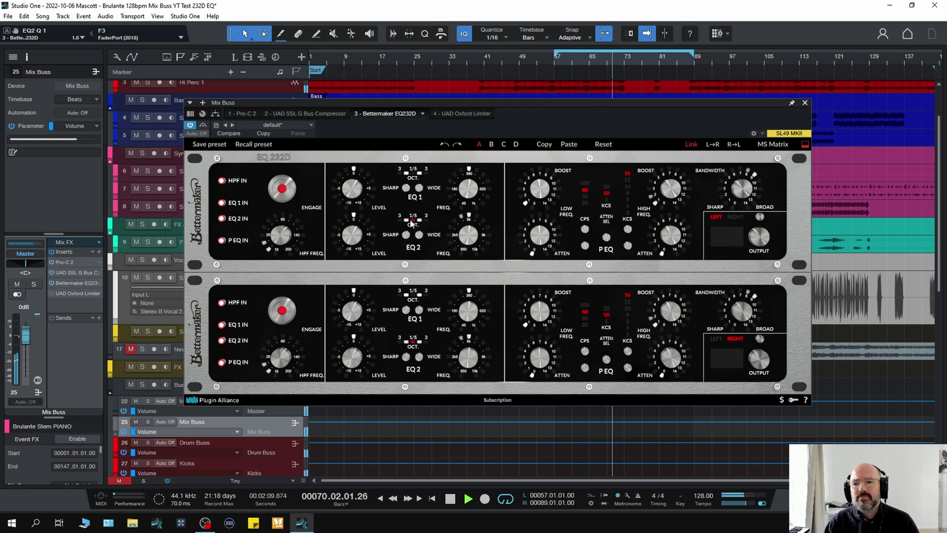
left_click_drag(416, 226, 419, 242)
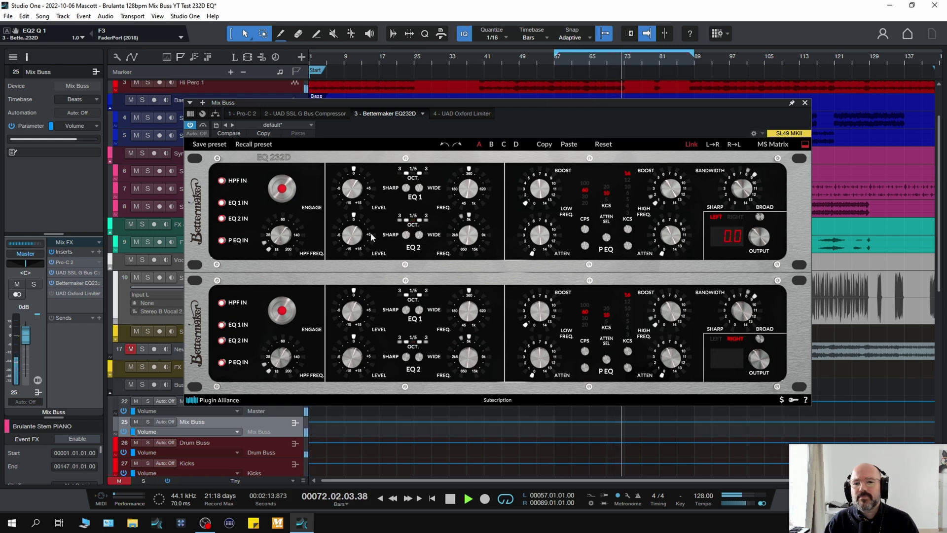
left_click_drag(356, 239, 352, 235)
- Restart the mix from bar 57 and compare the EQ 2 boost against bypass
key("space")
key("space")
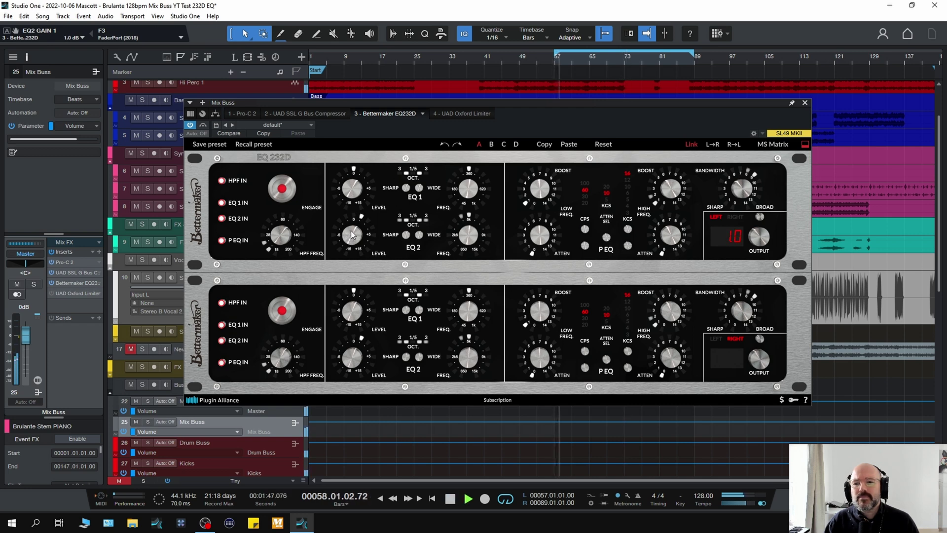
left_click(206, 128)
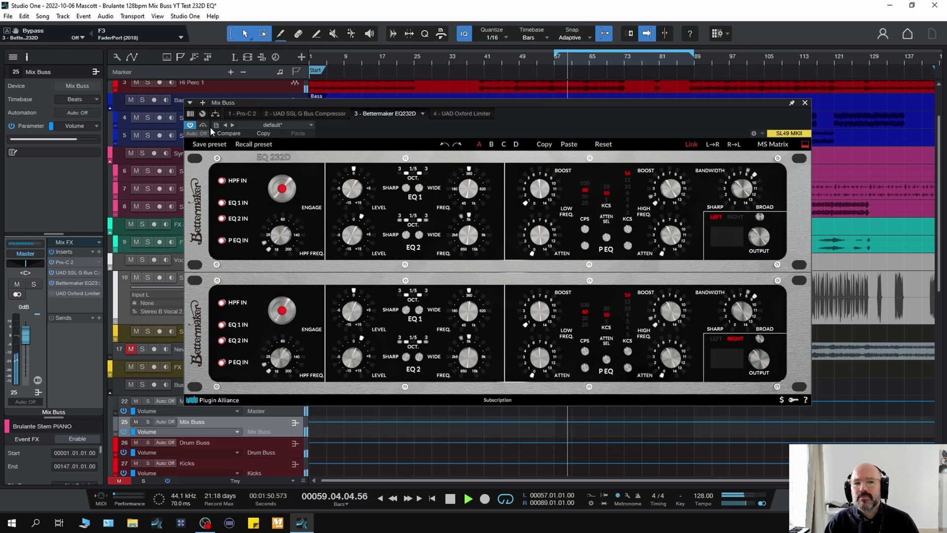
- Set EQ 1's frequency to 203 Hz and cut its gain to -0.6 dB while the mix plays
left_click(206, 128)
left_click_drag(462, 190, 462, 217)
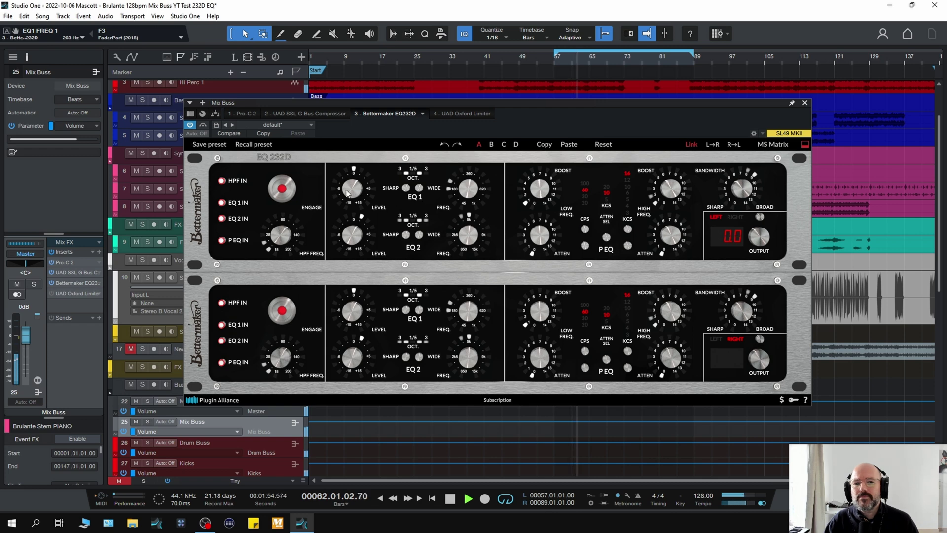
mouse_move(355, 192)
left_click_drag(354, 192, 353, 198)
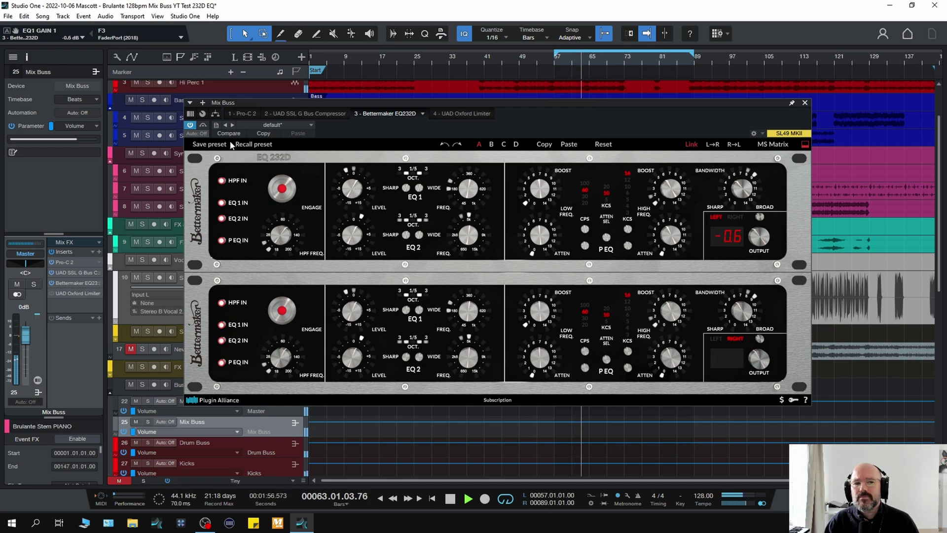
- Restart the mix from bar 57, compare the EQ 1 cut against bypass, and stop playback
left_click(202, 126)
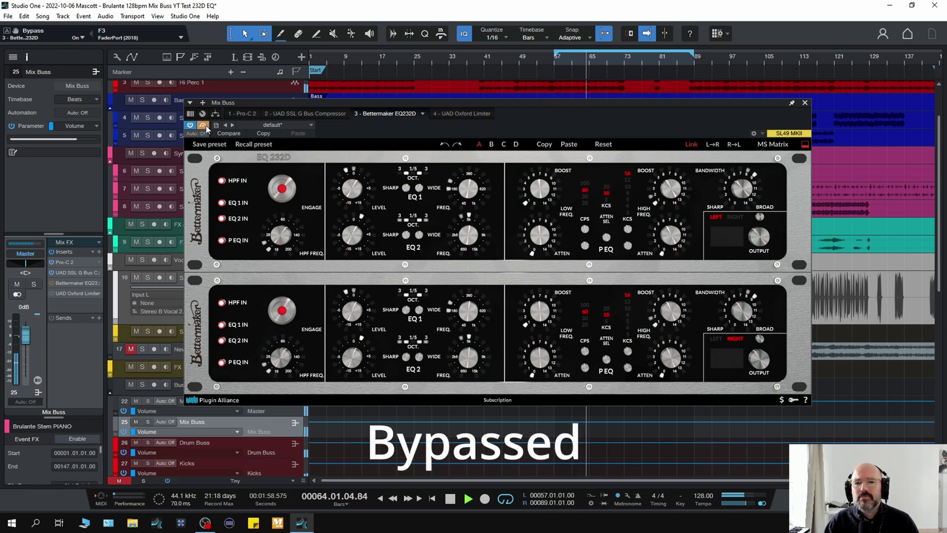
key("space")
key("space")
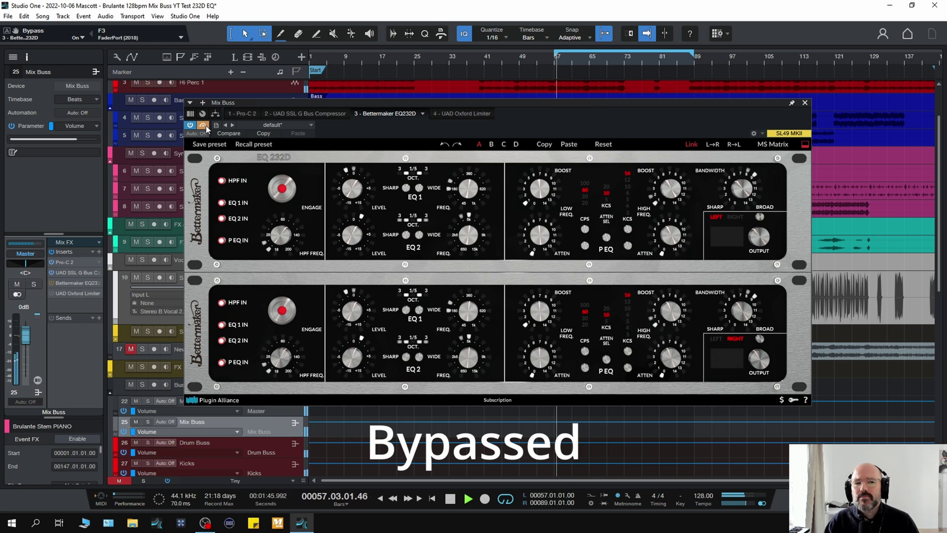
left_click(206, 127)
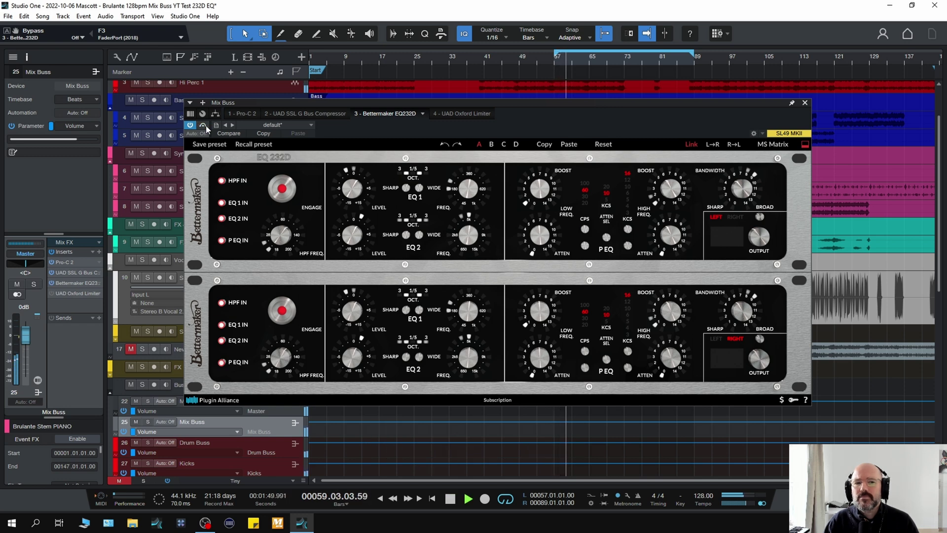
left_click(207, 127)
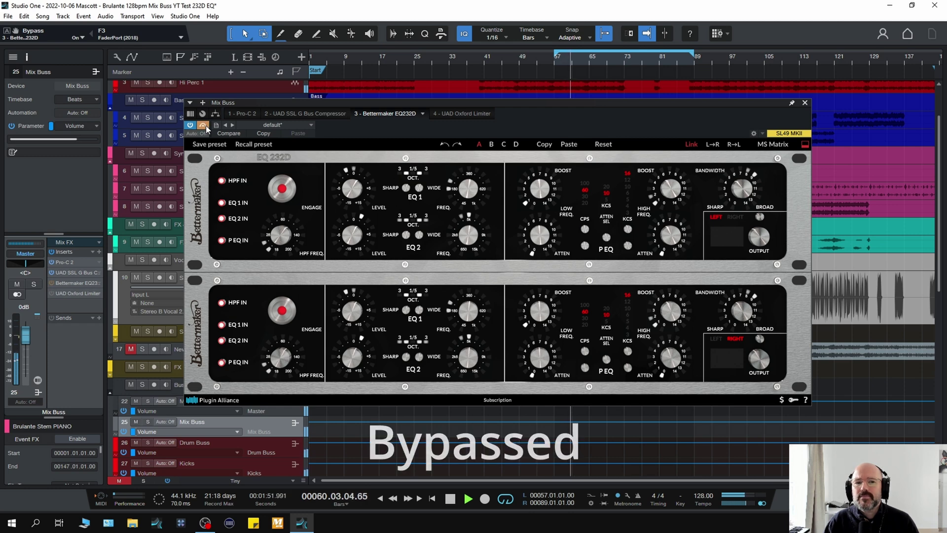
key("space")
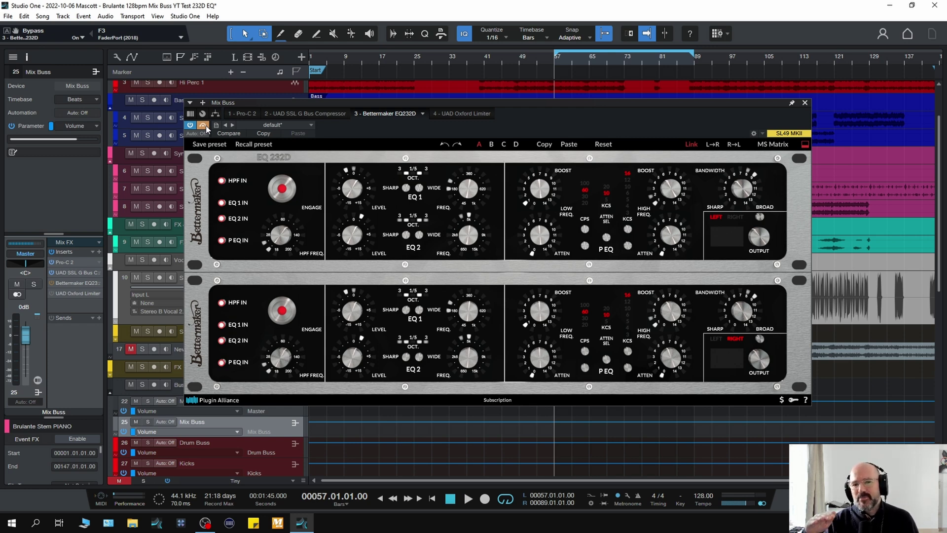
- Reduce the EQ 1 cut to a gain of -0.4 dB
mouse_move(457, 189)
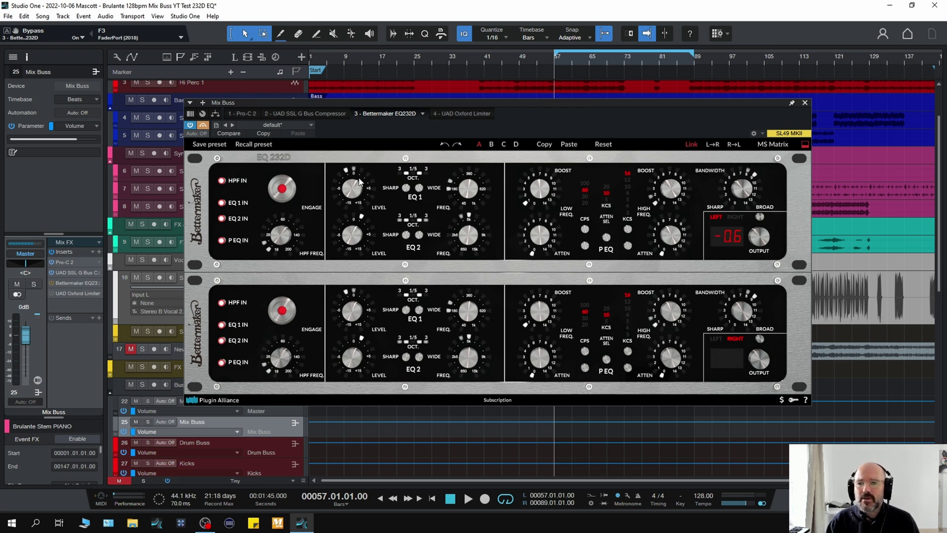
mouse_move(354, 182)
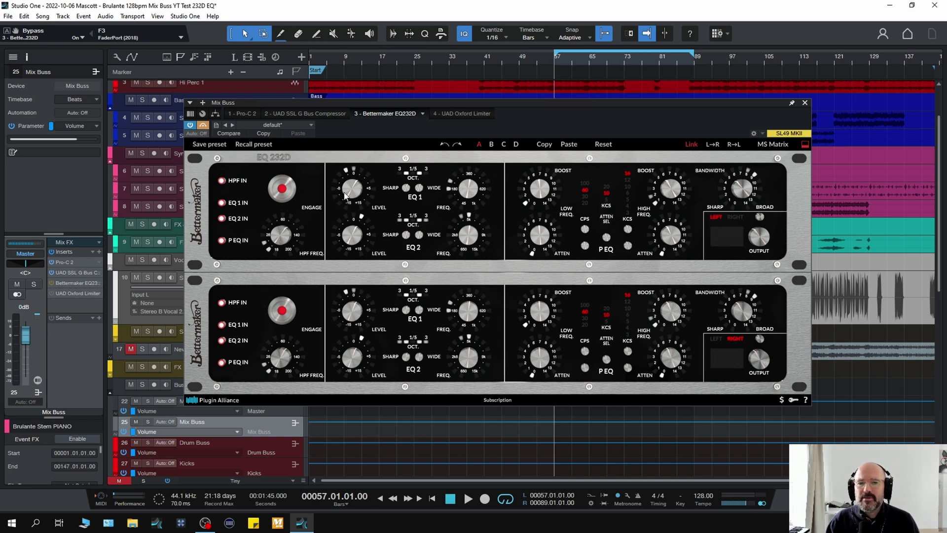
left_click(352, 191)
left_click_drag(352, 192, 353, 186)
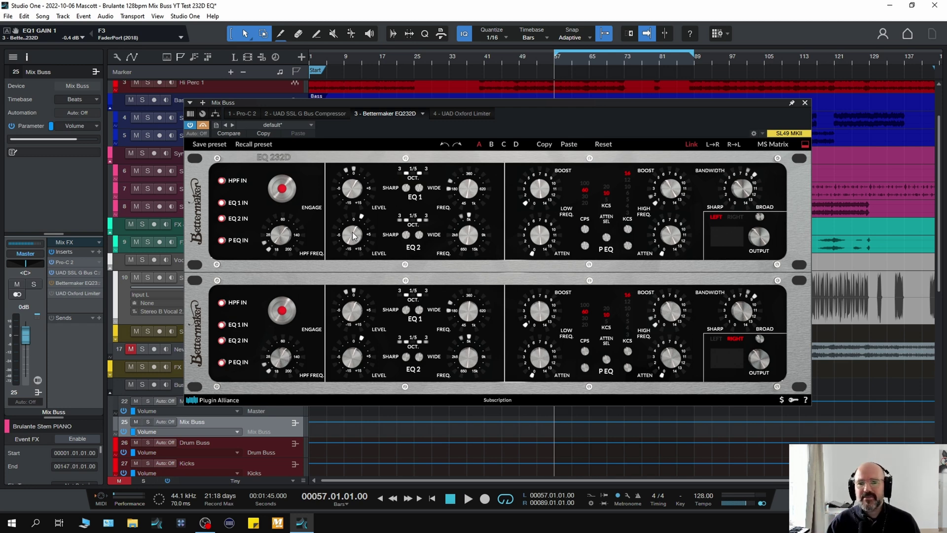
- Set EQ 2's Q to 1.3
scroll(461, 230, "down", 2)
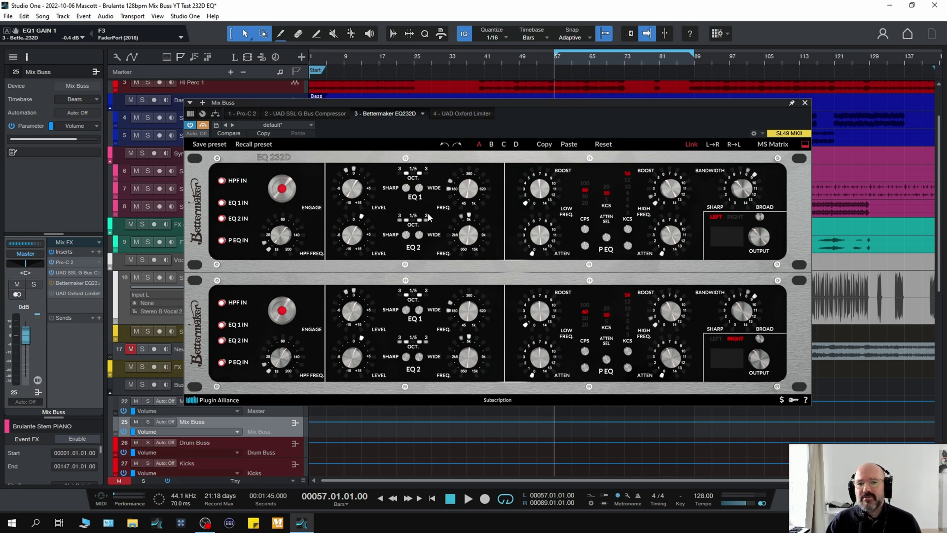
scroll(430, 217, "down", 1)
left_click(409, 223)
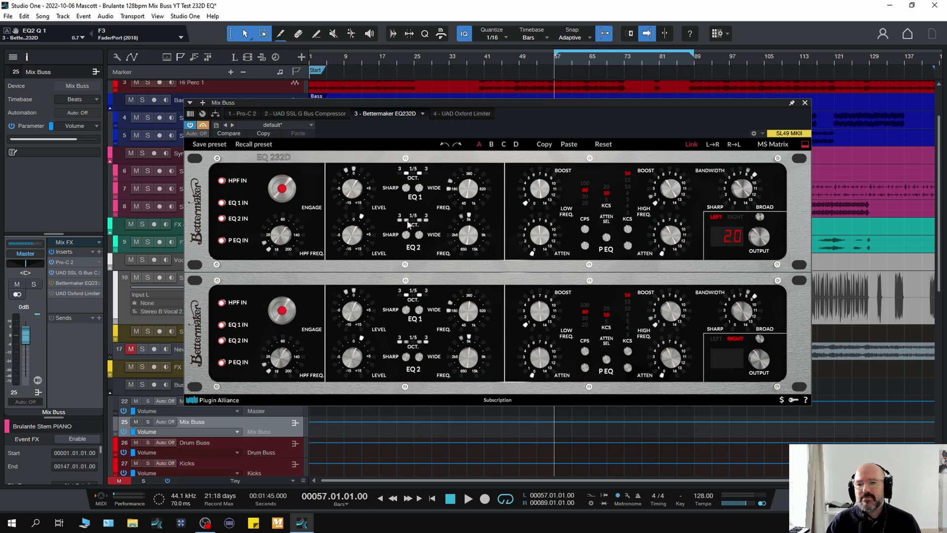
left_click(408, 223)
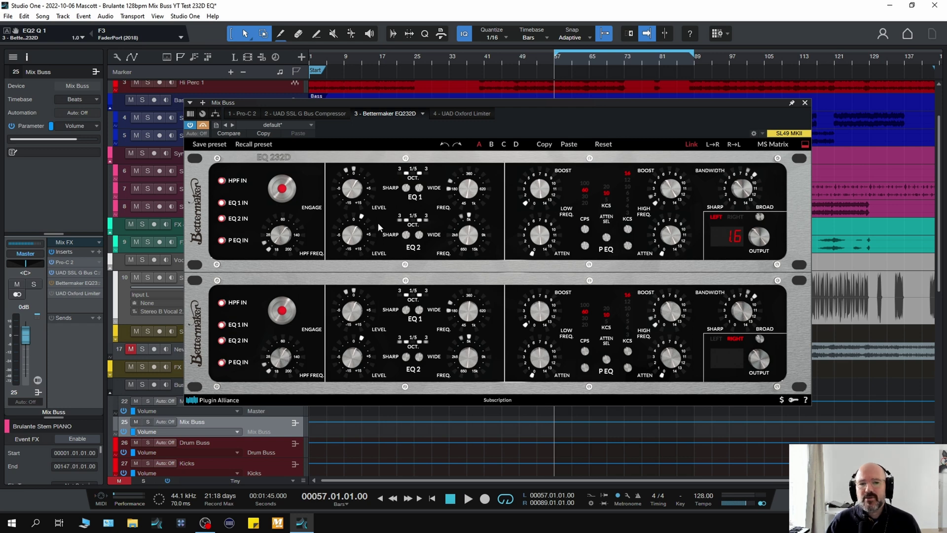
left_click(409, 222)
- Play the mix from bar 57 and compare the adjusted EQ 1 and EQ 2 settings against bypass
key("space")
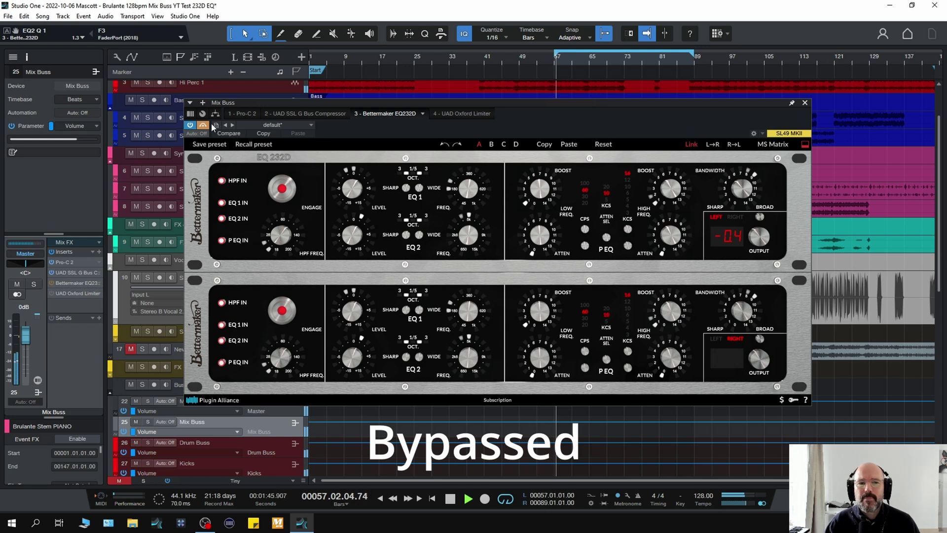
left_click(203, 128)
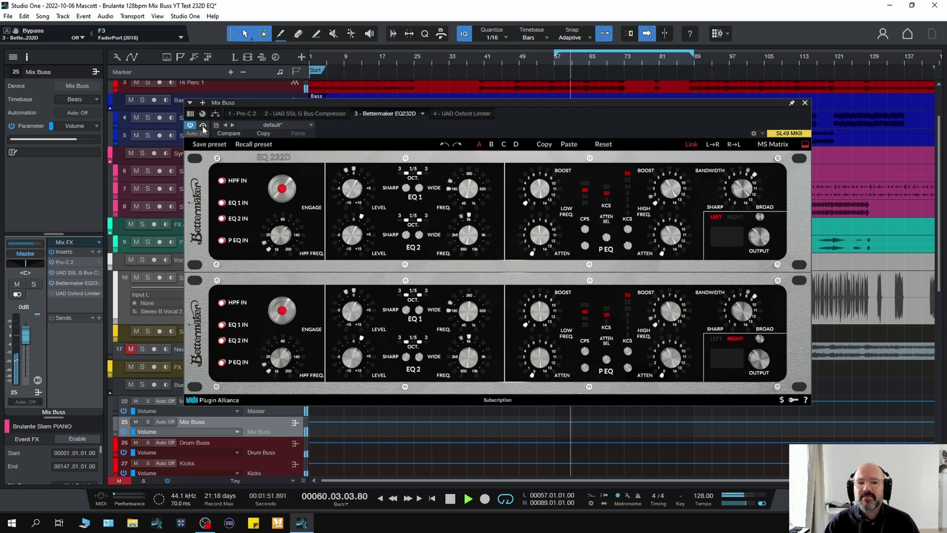
left_click(203, 127)
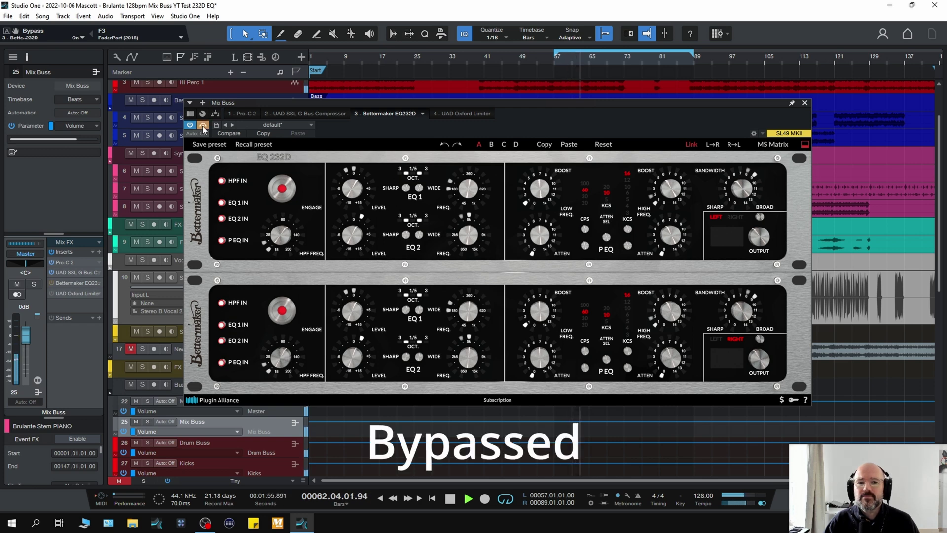
left_click(204, 126)
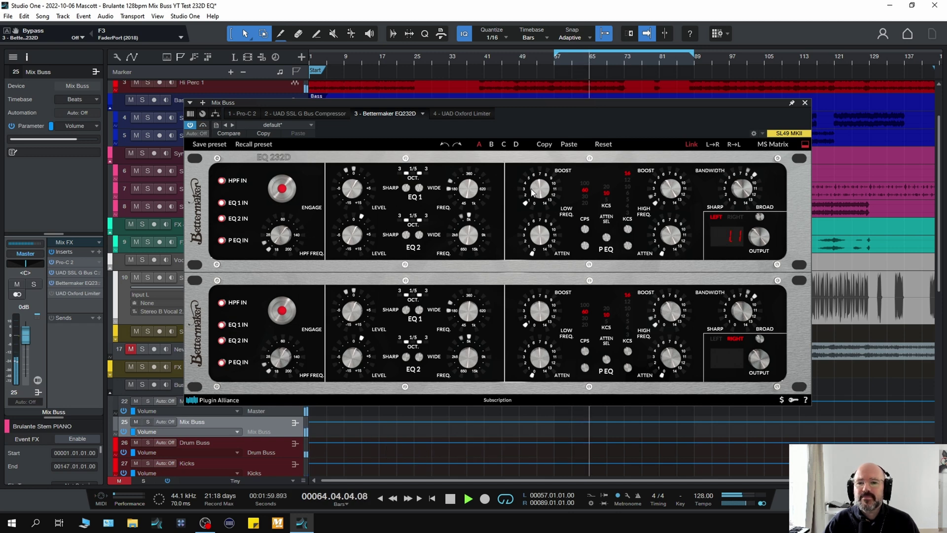
- Raise the passive EQ's low boost to 2.1, comparing the mix from bar 57 against bypass along the way
left_click_drag(532, 193, 538, 190)
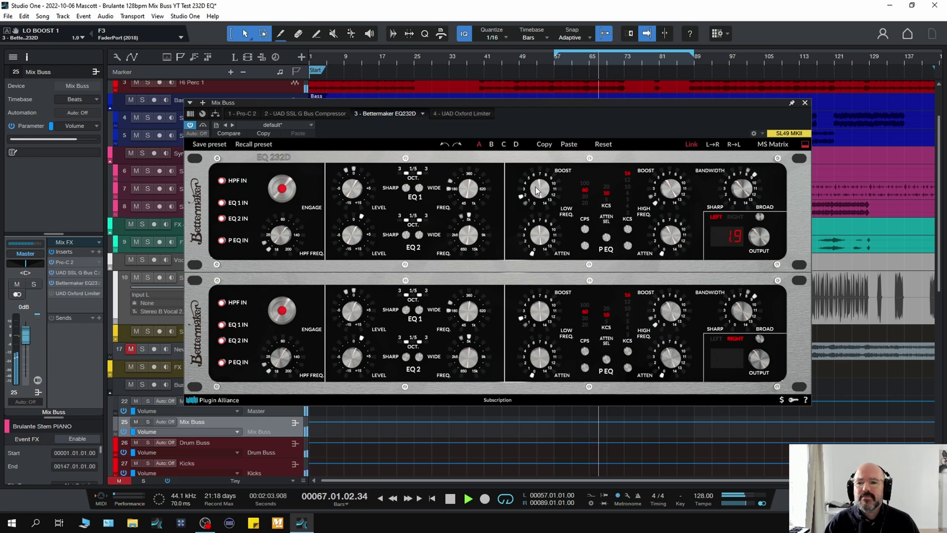
key("space")
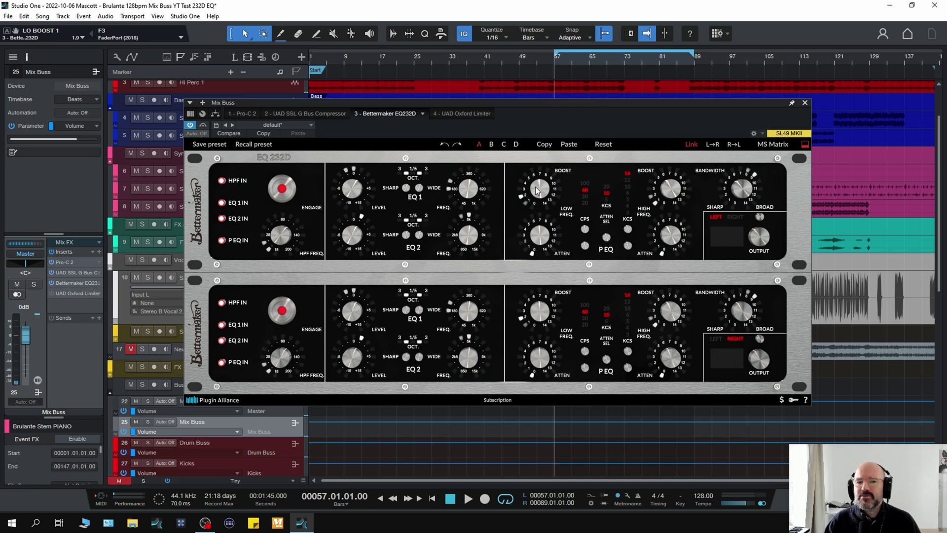
key("space")
scroll(538, 191, "up", 1)
scroll(537, 192, "up", 1)
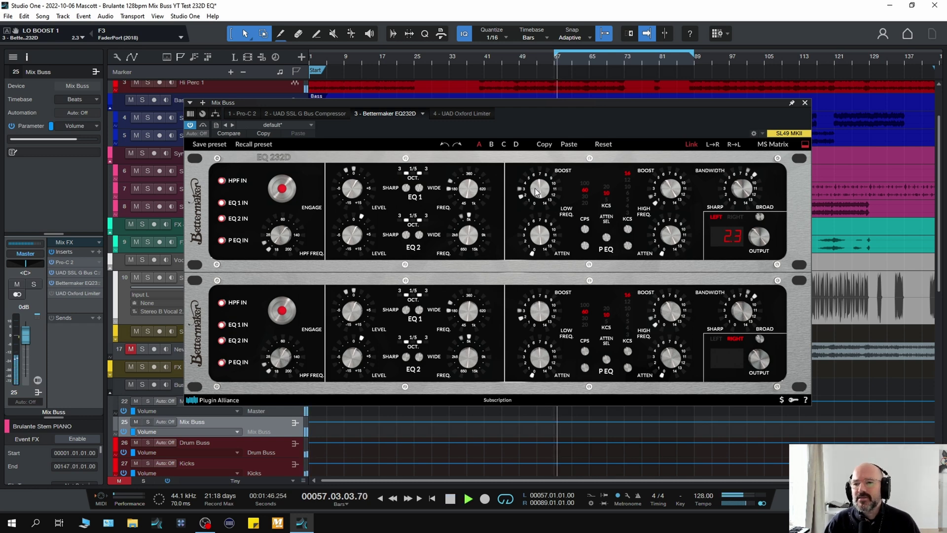
left_click(203, 127)
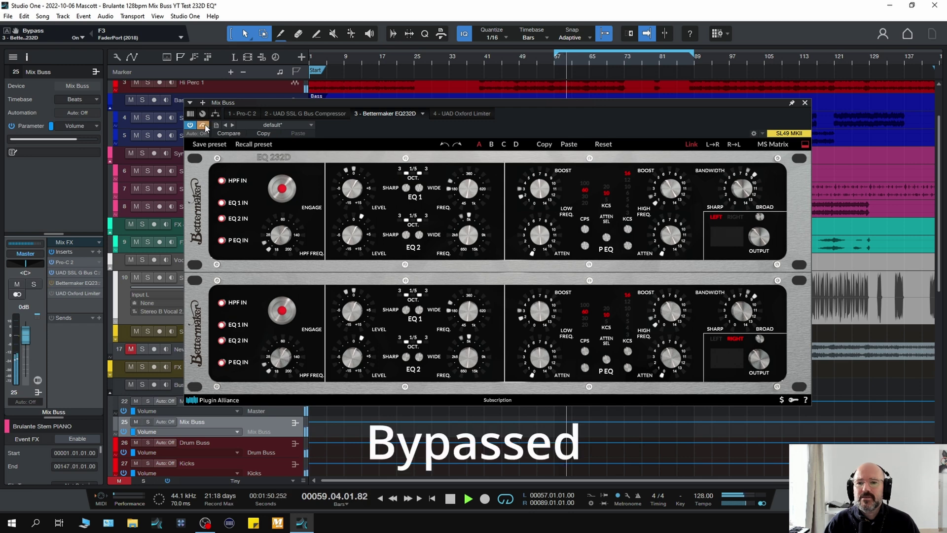
left_click(203, 125)
key("space")
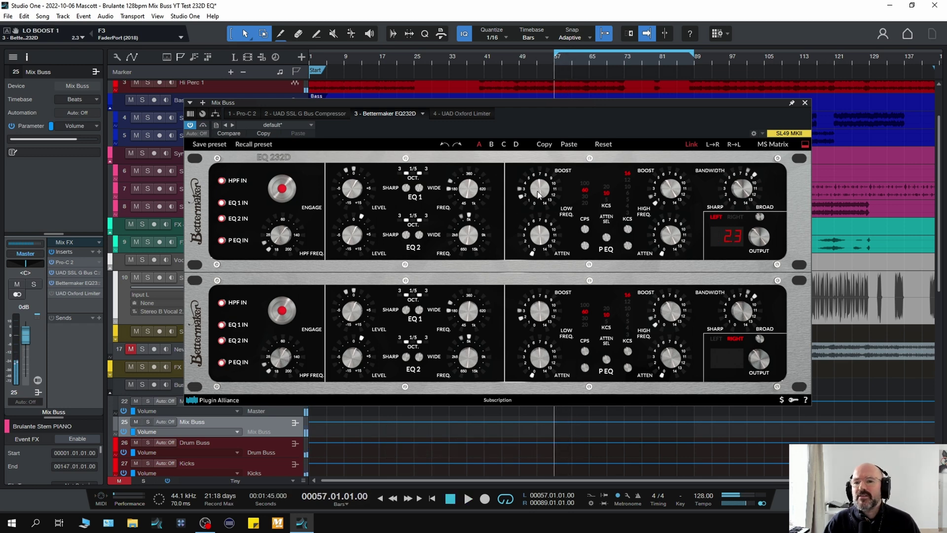
left_click_drag(539, 195, 539, 196)
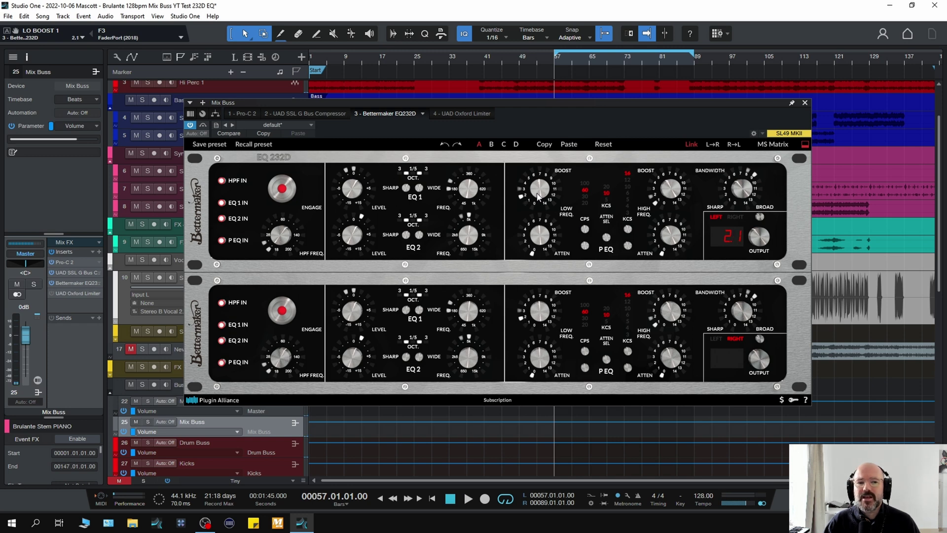
- Set the passive EQ's high boost to 2.2 and its boost frequency to 12 kHz during playback
key("space")
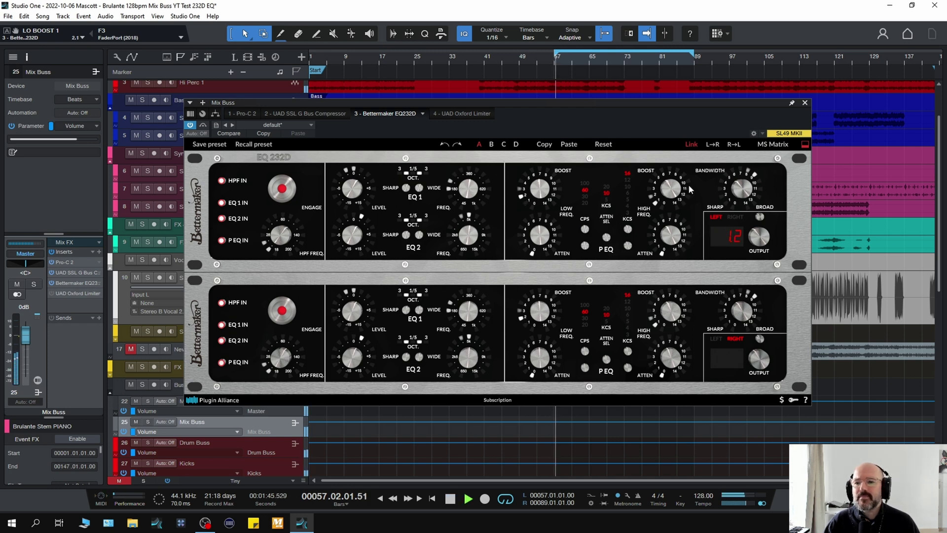
left_click_drag(669, 196, 628, 175)
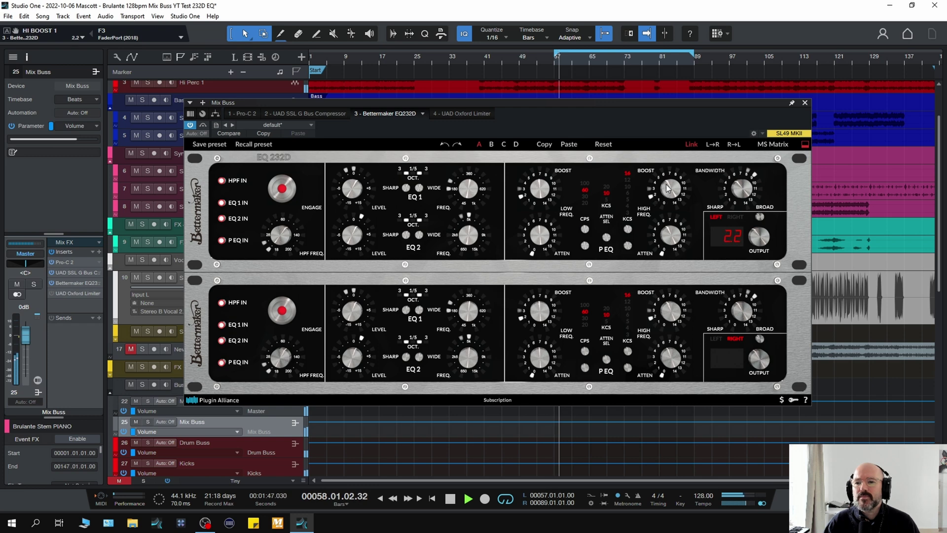
left_click(628, 175)
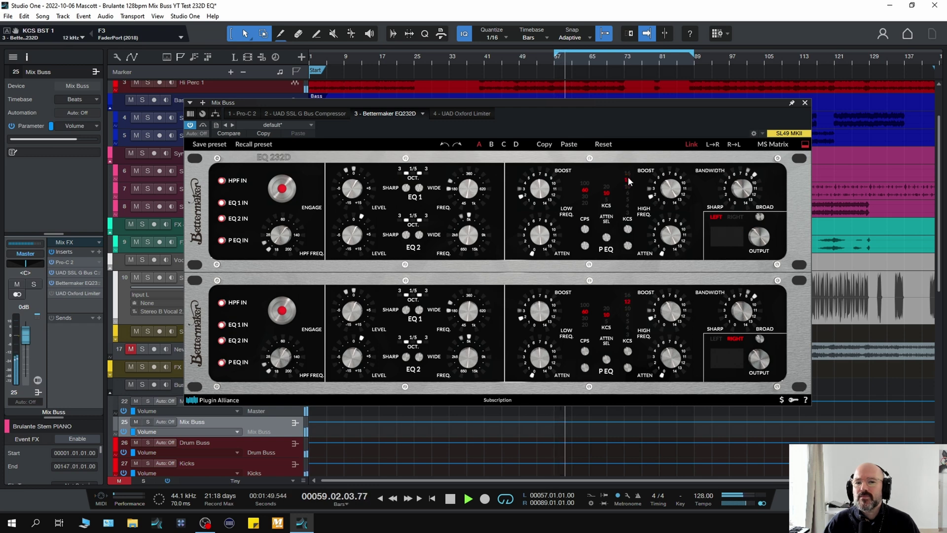
- Set EQ 2's gain to 1.3 dB and compare the mix against bypass
left_click_drag(351, 237, 349, 228)
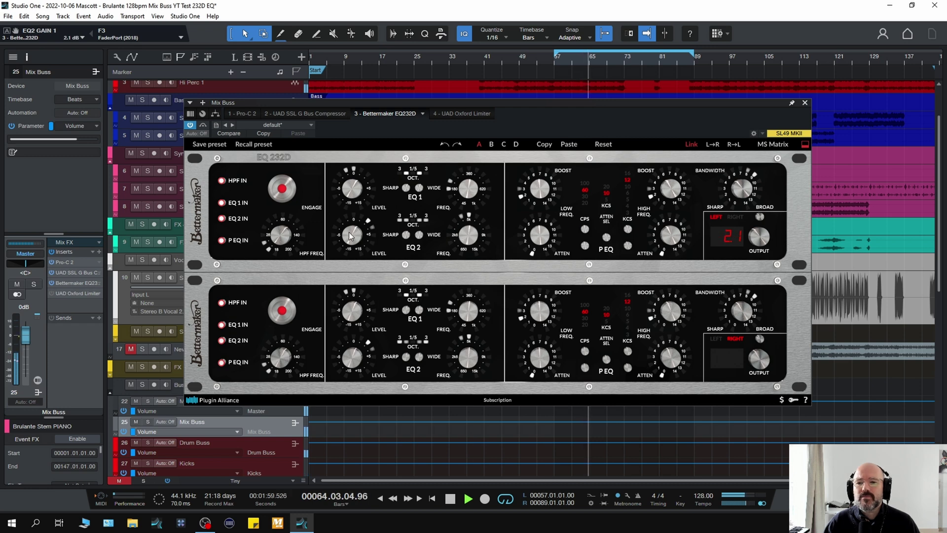
scroll(348, 232, "down", 4)
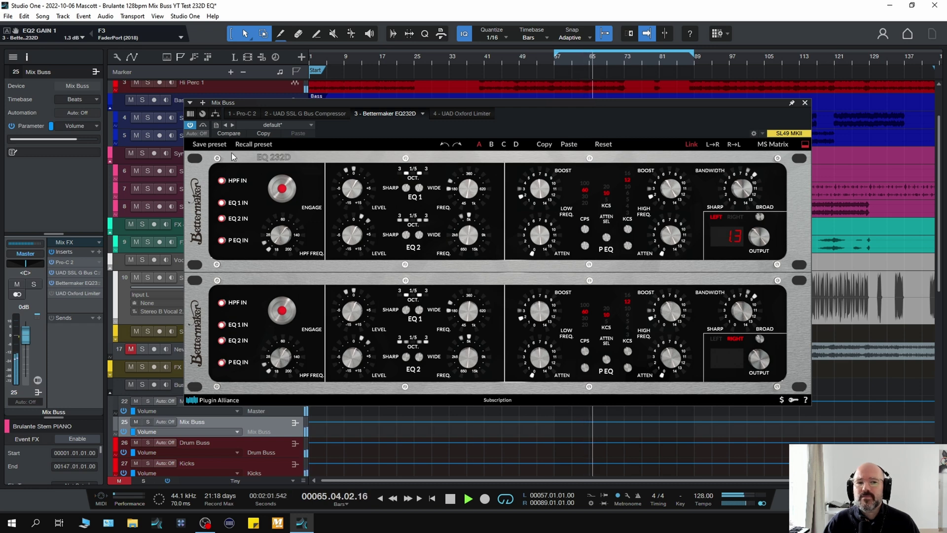
left_click(203, 127)
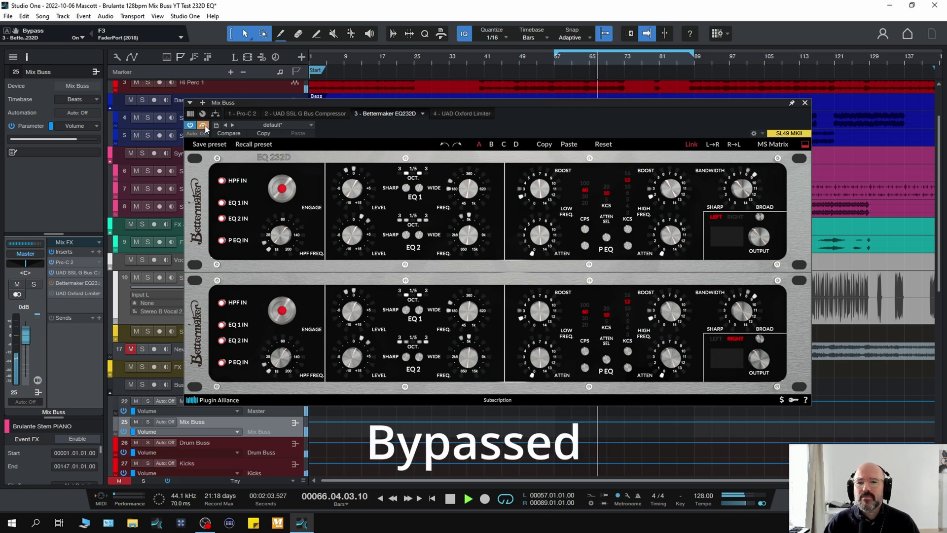
left_click(203, 126)
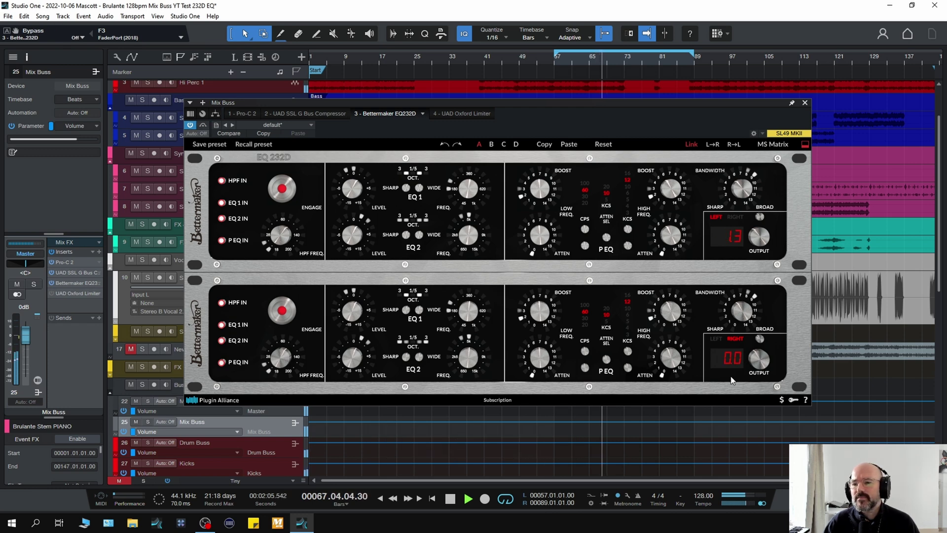
- Lower the EQ's output level to -1.4 dB and compare the mix from bar 57 against bypass
scroll(757, 356, "down", 7)
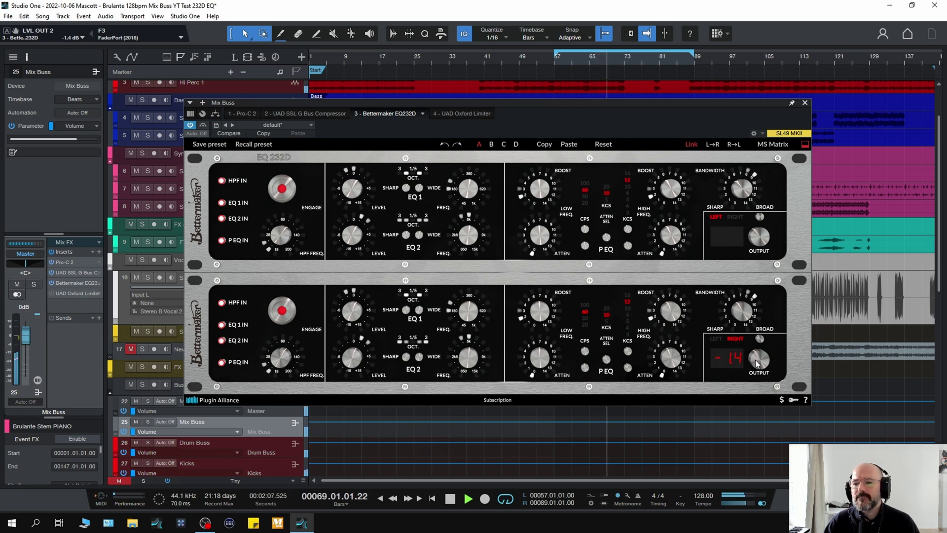
key("space")
key("space")
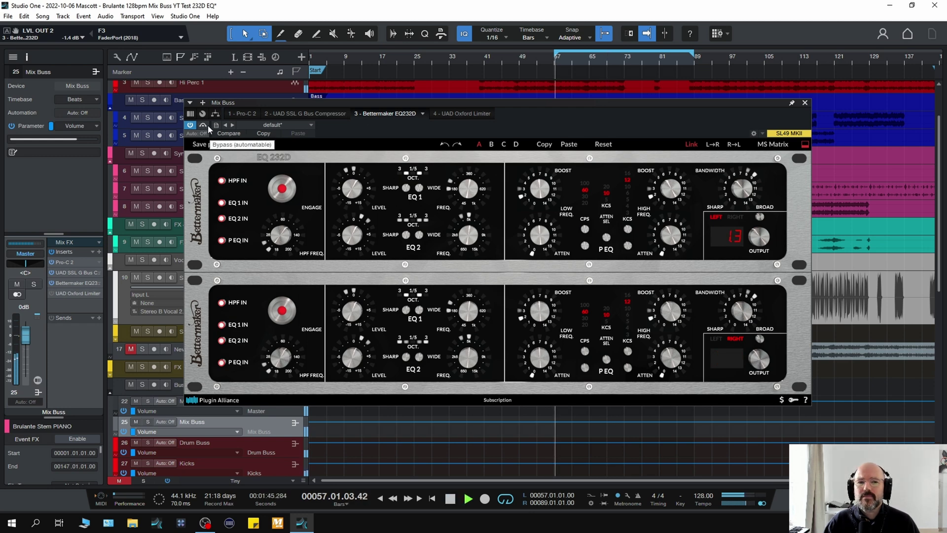
left_click(206, 127)
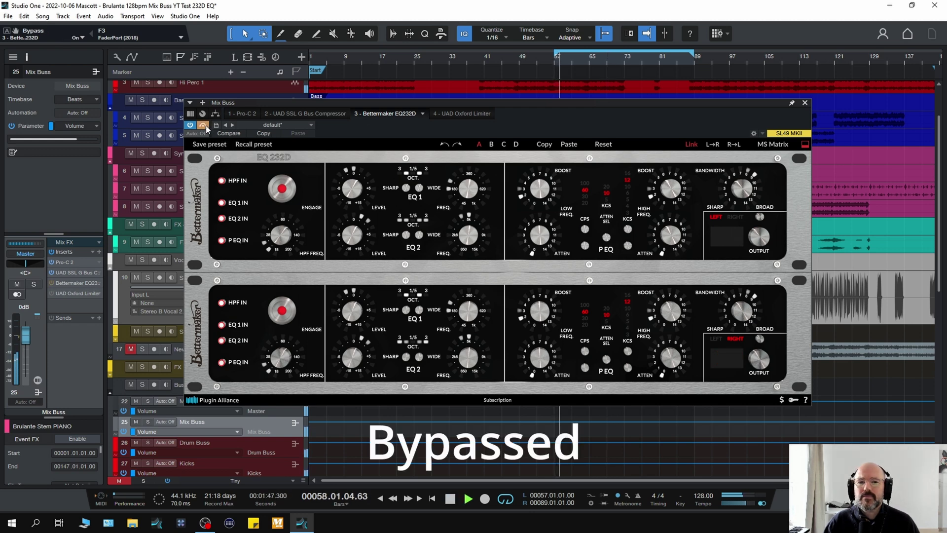
left_click(206, 128)
key("space")
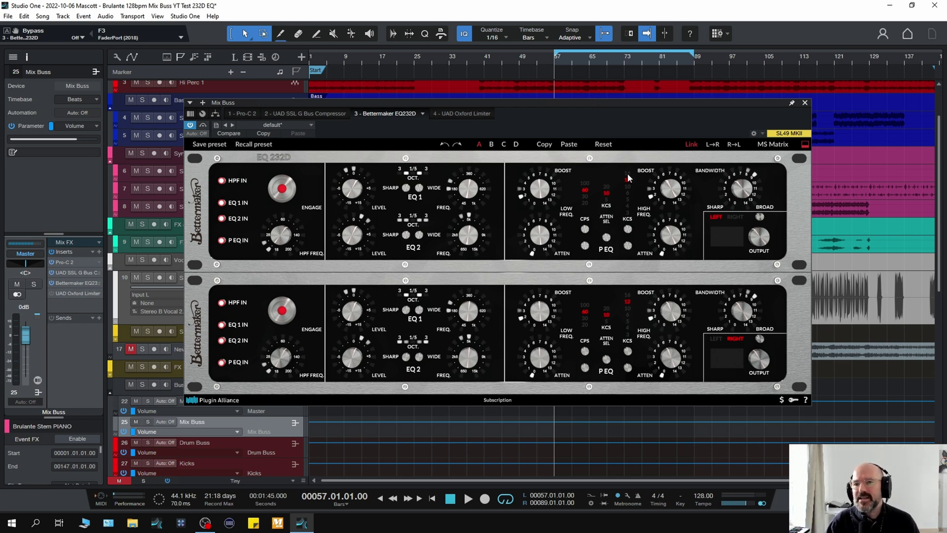
- Set the passive EQ's high boost frequency to 16 kHz
scroll(631, 179, "up", 1)
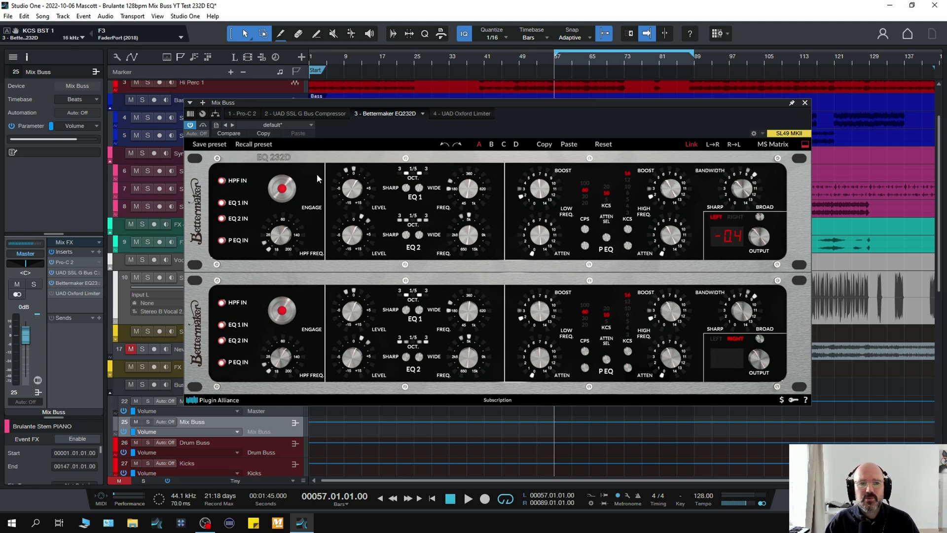
- Play the mix from bar 57 and compare the EQ232D against bypass
key("space")
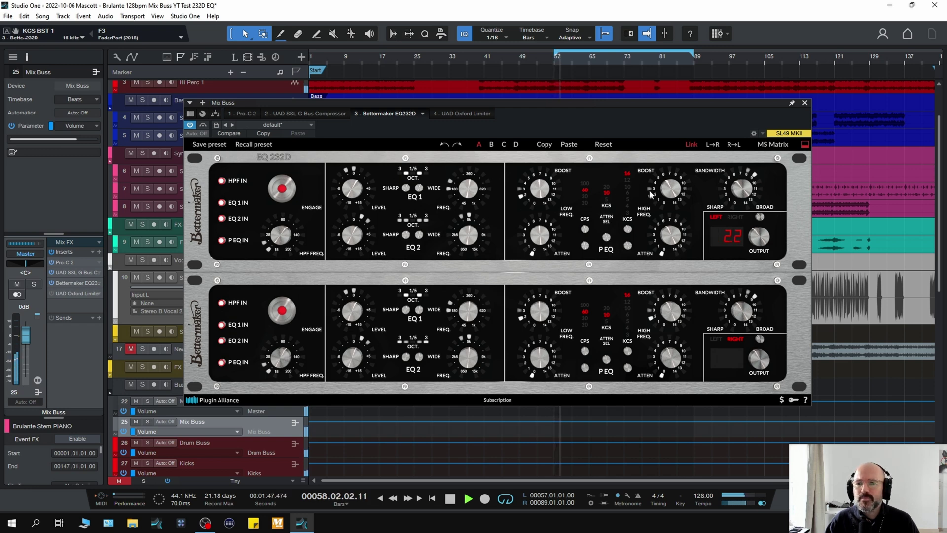
left_click(203, 125)
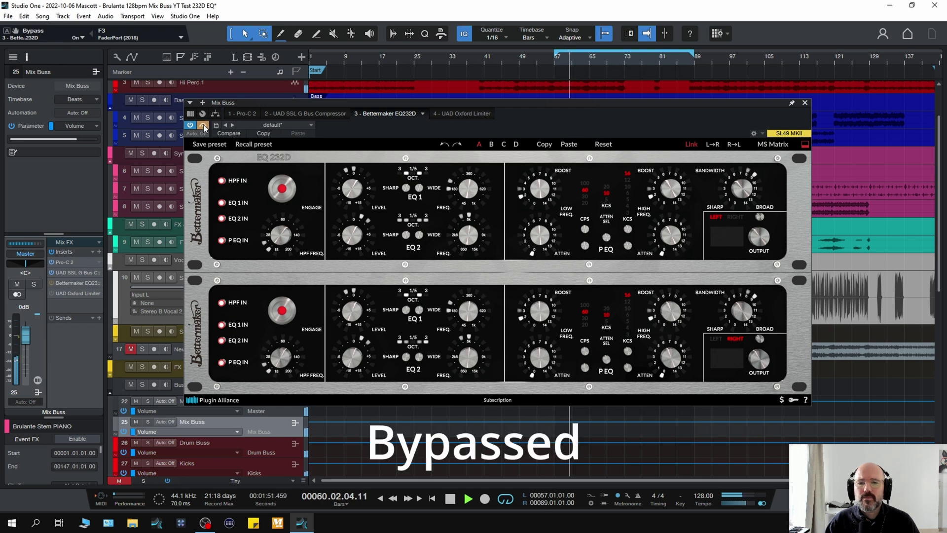
left_click(204, 125)
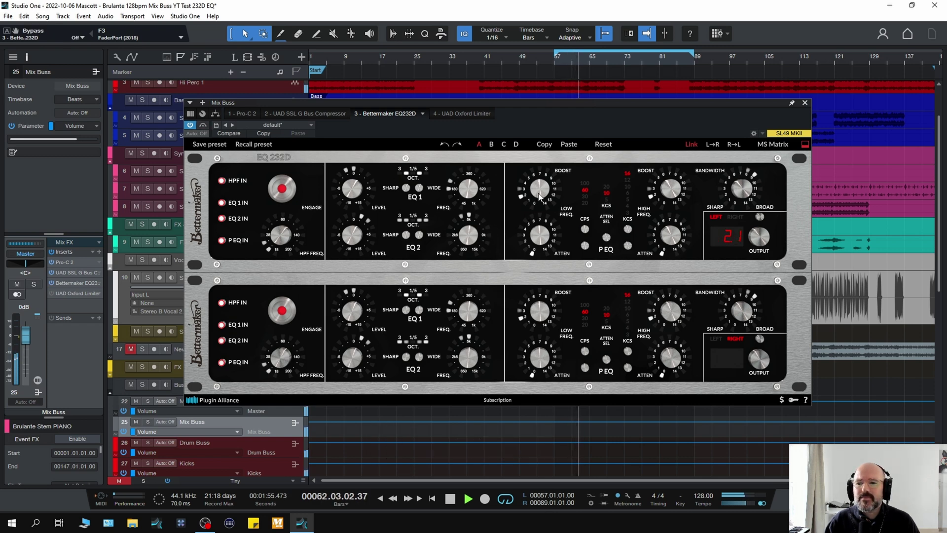
- Set the passive EQ's low boost and high boost to 1.3 each during playback
left_click_drag(539, 195, 540, 202)
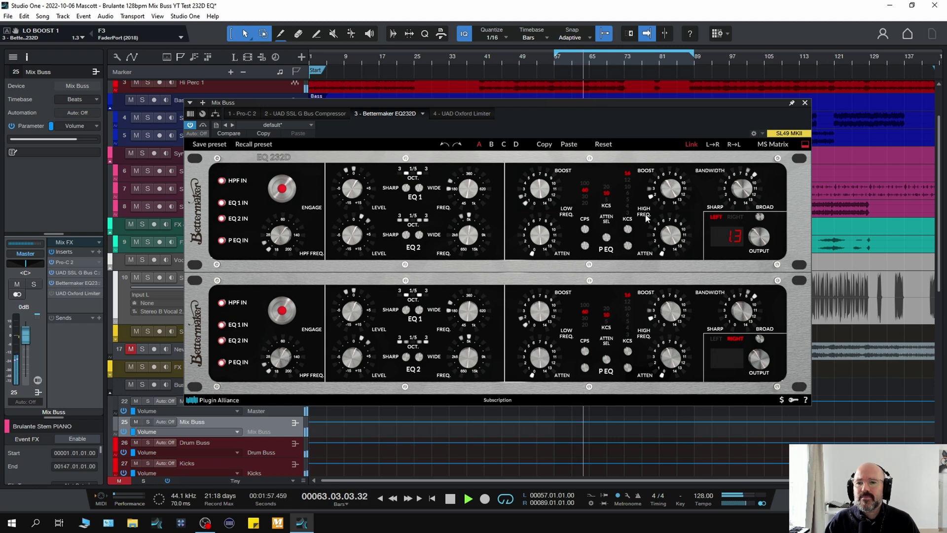
left_click_drag(675, 203, 674, 199)
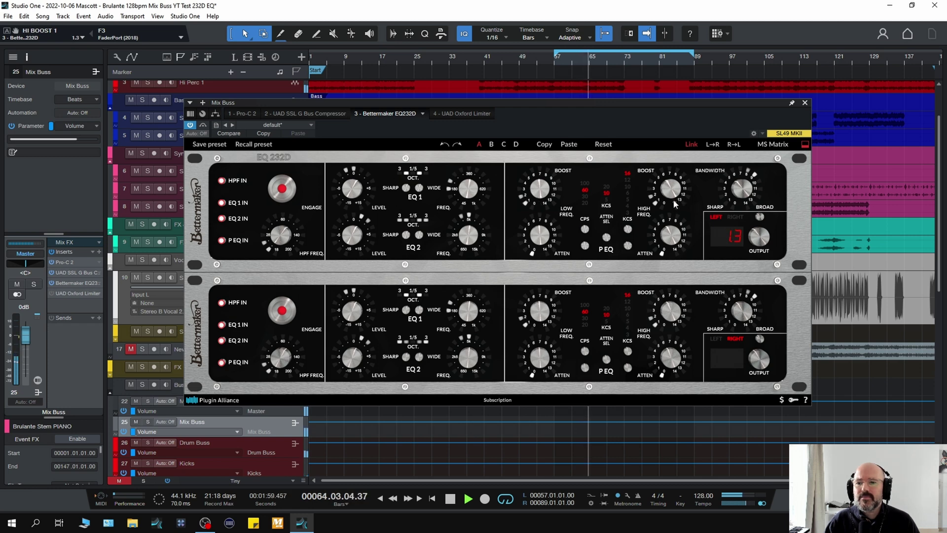
- Fine-tune EQ 2's level and set the EQ's output level to -1.2 dB
left_click_drag(356, 236, 357, 233)
left_click_drag(753, 359, 753, 362)
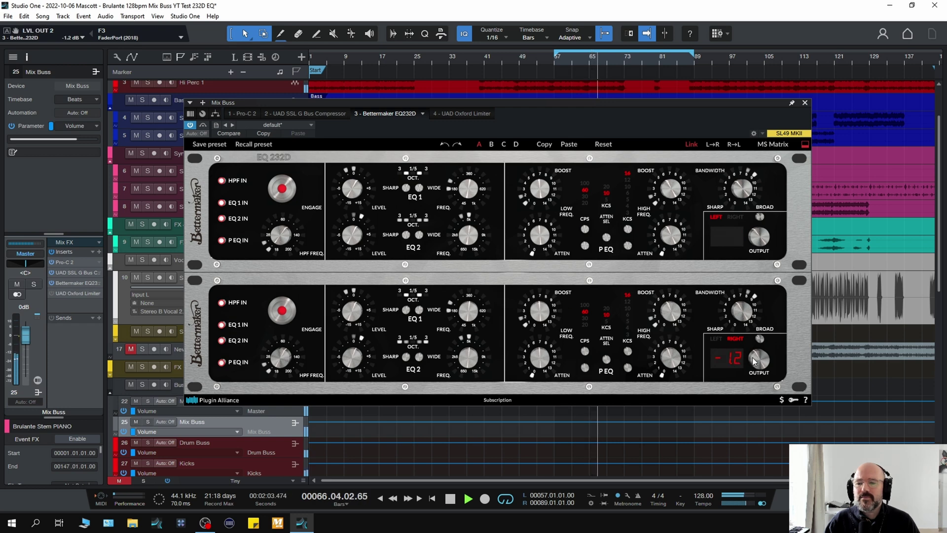
- Compare the EQ232D against bypass twice during playback and restart the mix from bar 57
left_click(202, 125)
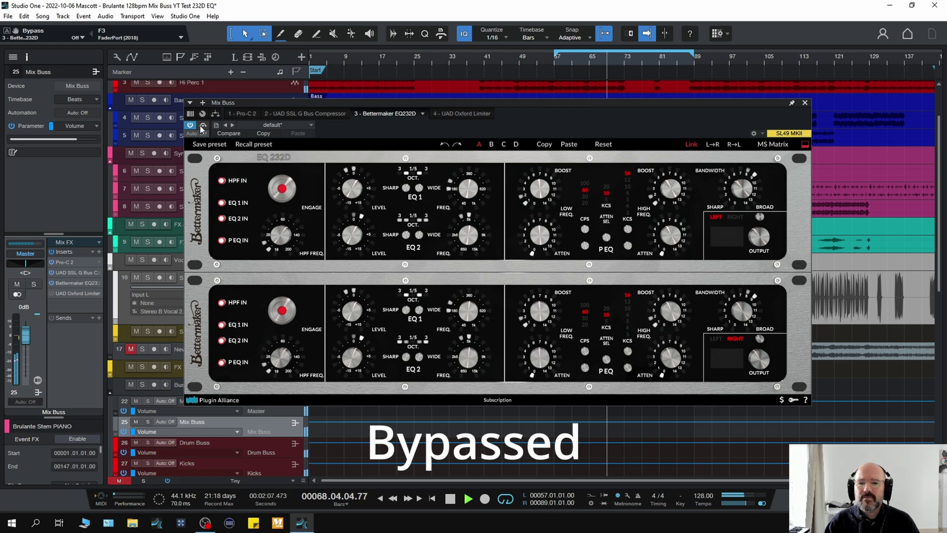
left_click(202, 126)
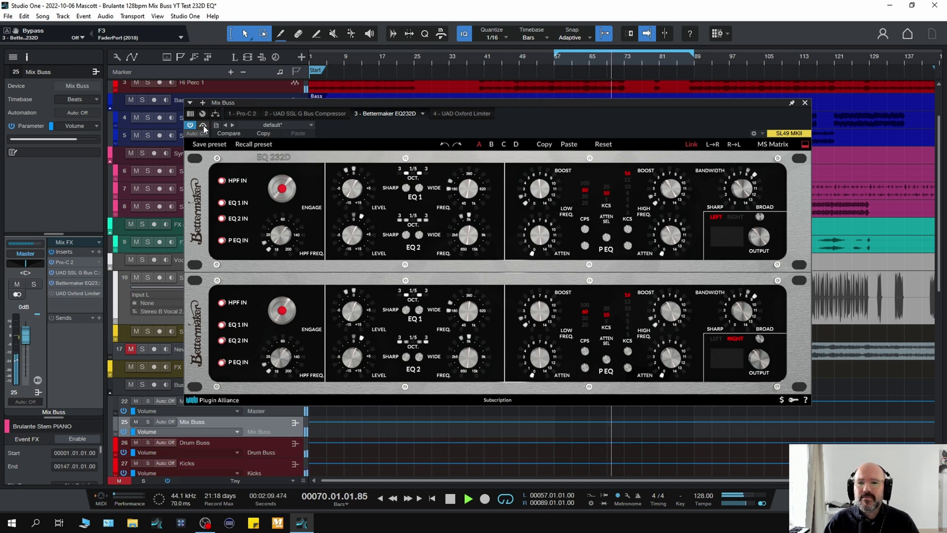
left_click(203, 125)
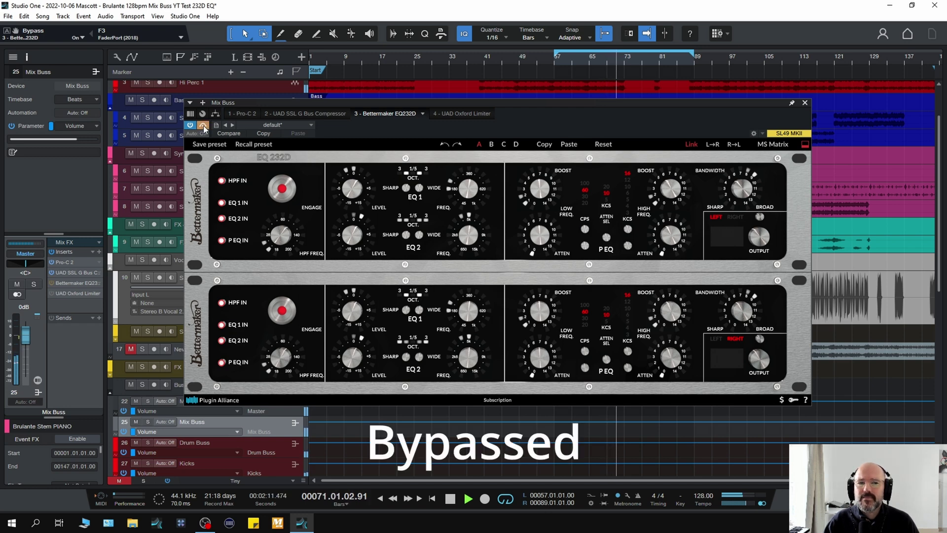
left_click(202, 125)
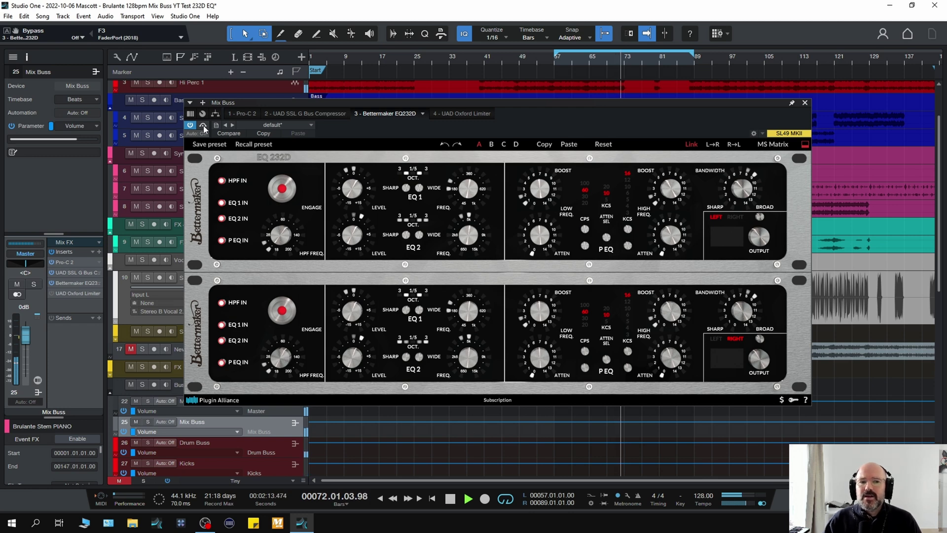
key("space")
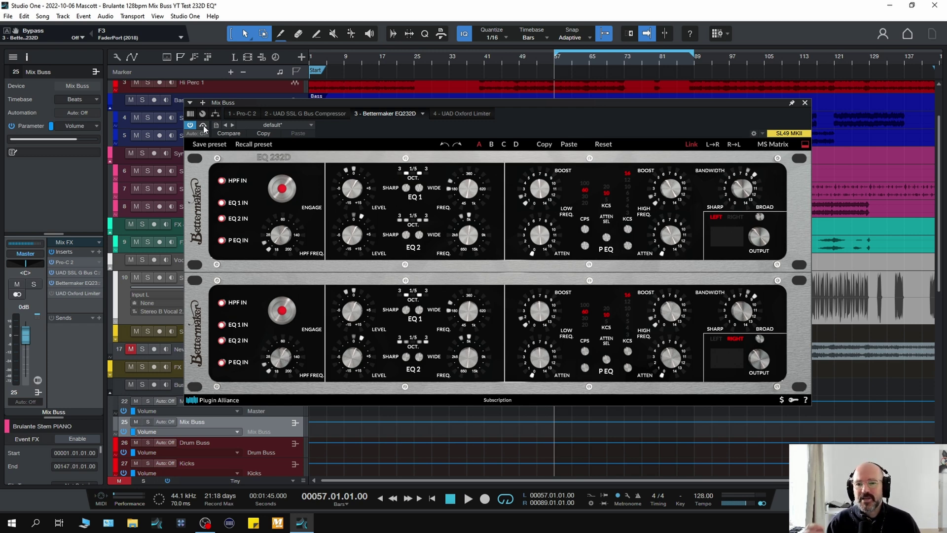
key("space")
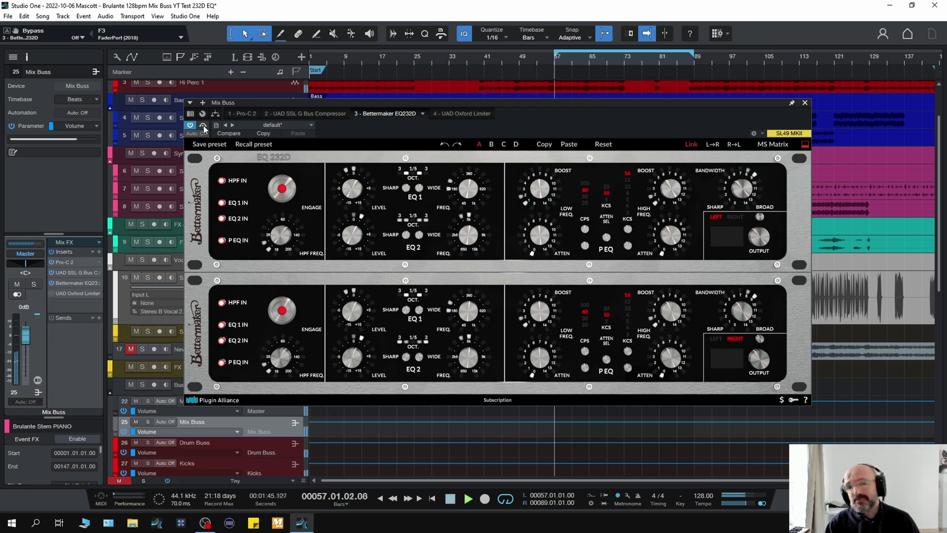